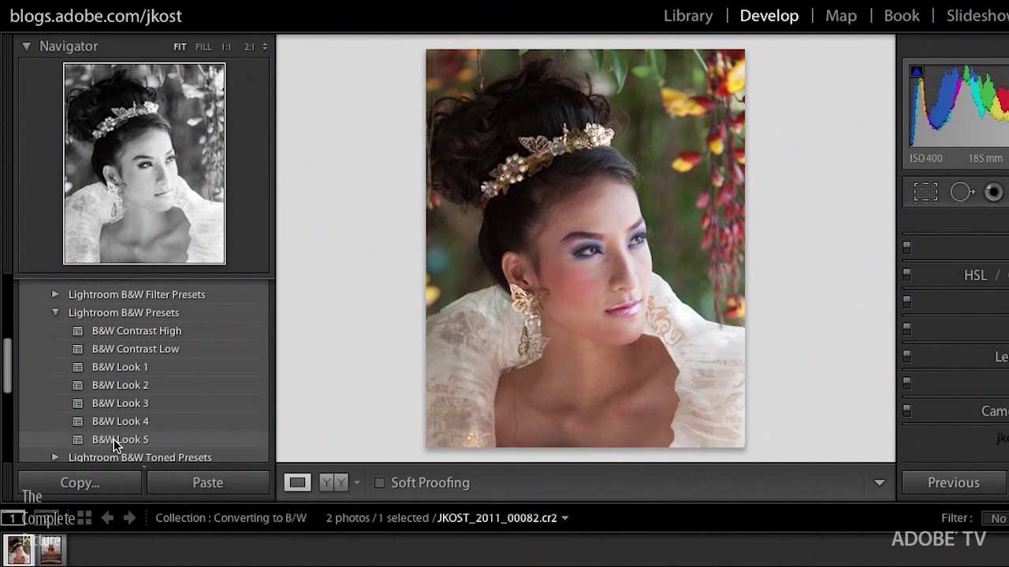
- Try the B&W Look 5 preset on the portrait, undo it, and collapse the Lightroom B&W Presets folder
left_click(113, 439)
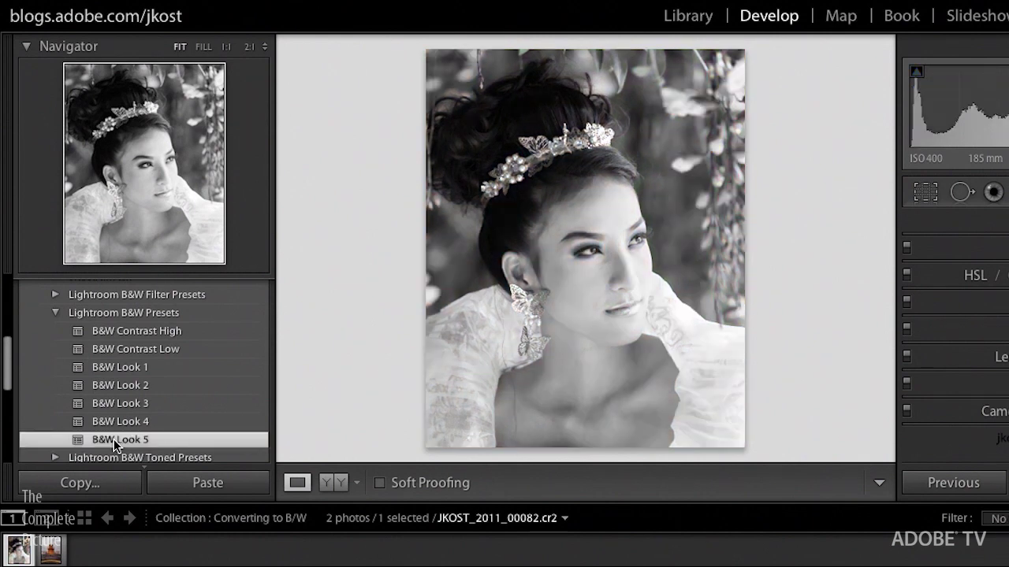
key("ctrl+z")
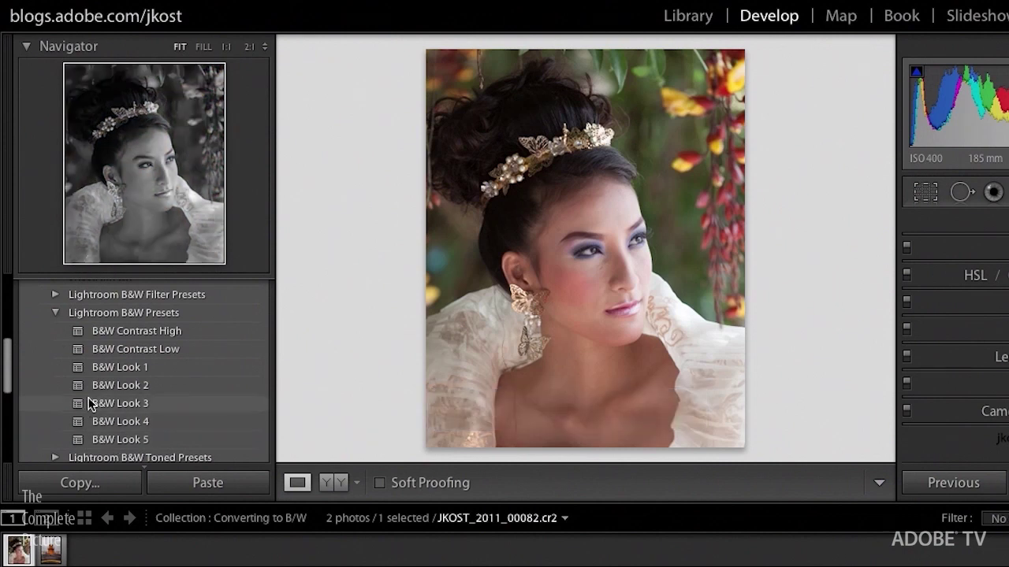
left_click(55, 314)
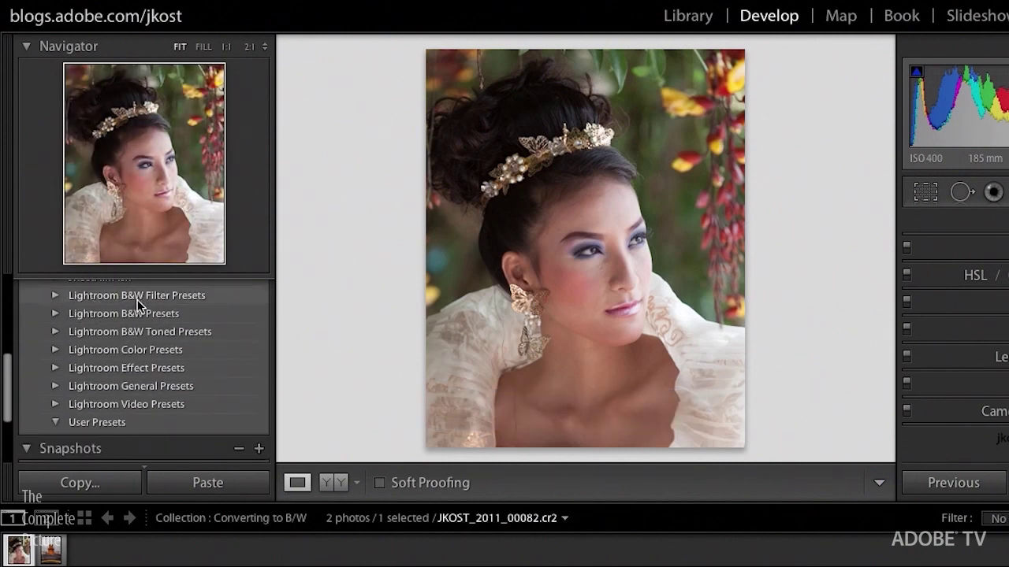
- Try the Red Hi-Contrast Filter preset from the Lightroom B&W Filter Presets, undo it, and collapse the folder
left_click(55, 296)
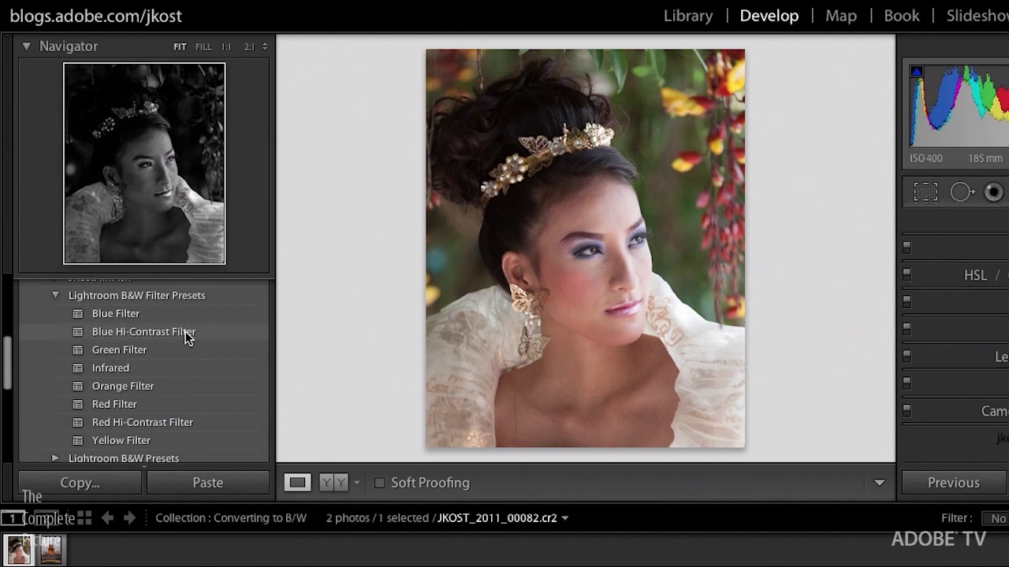
left_click(182, 422)
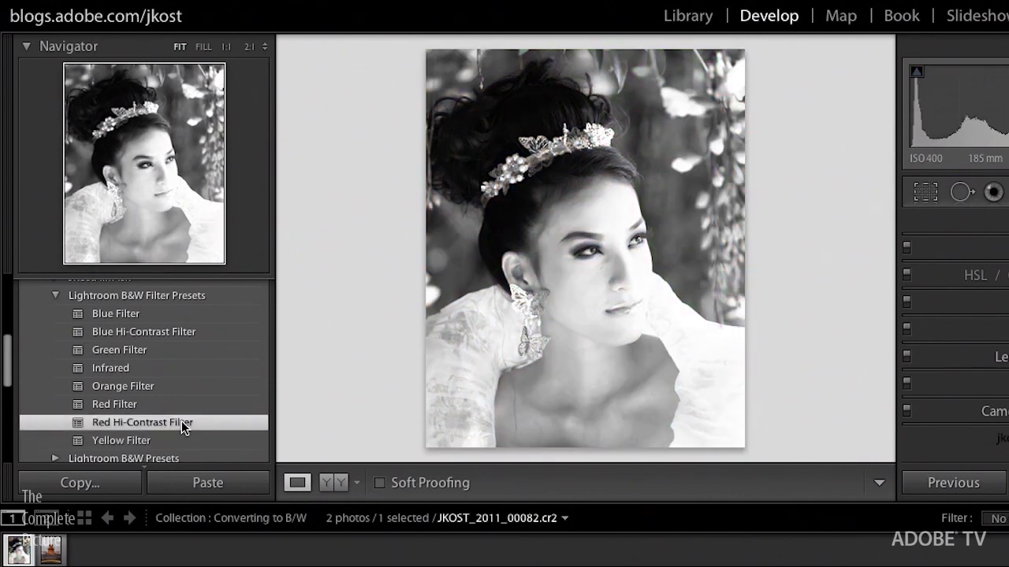
key("ctrl+z")
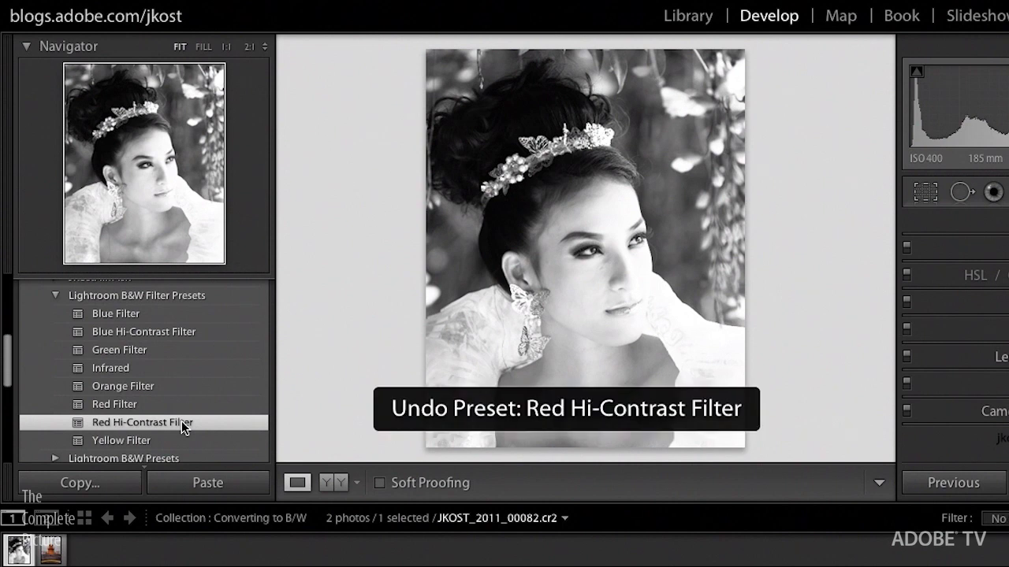
scroll(75, 340, "up", 1)
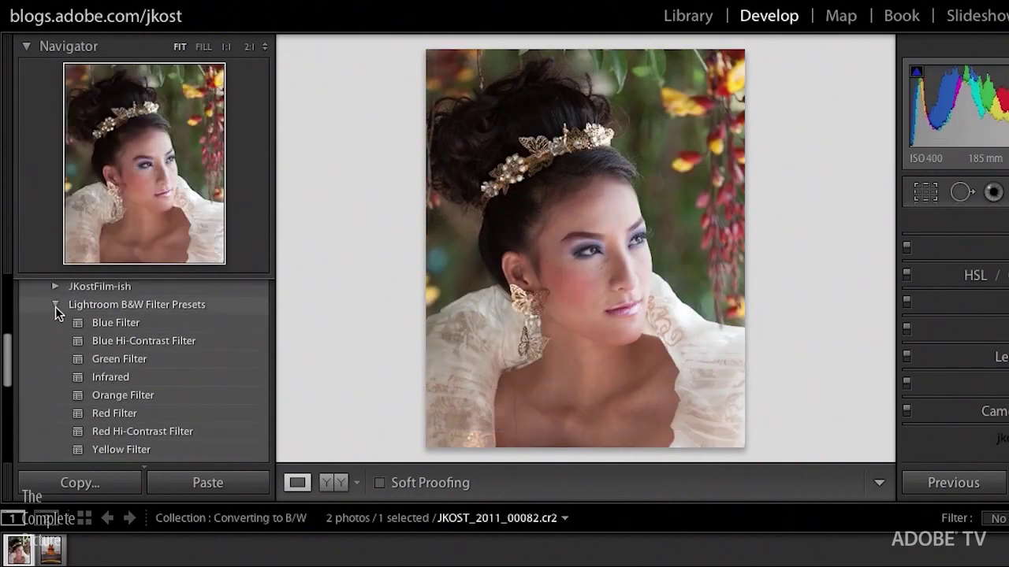
left_click(54, 304)
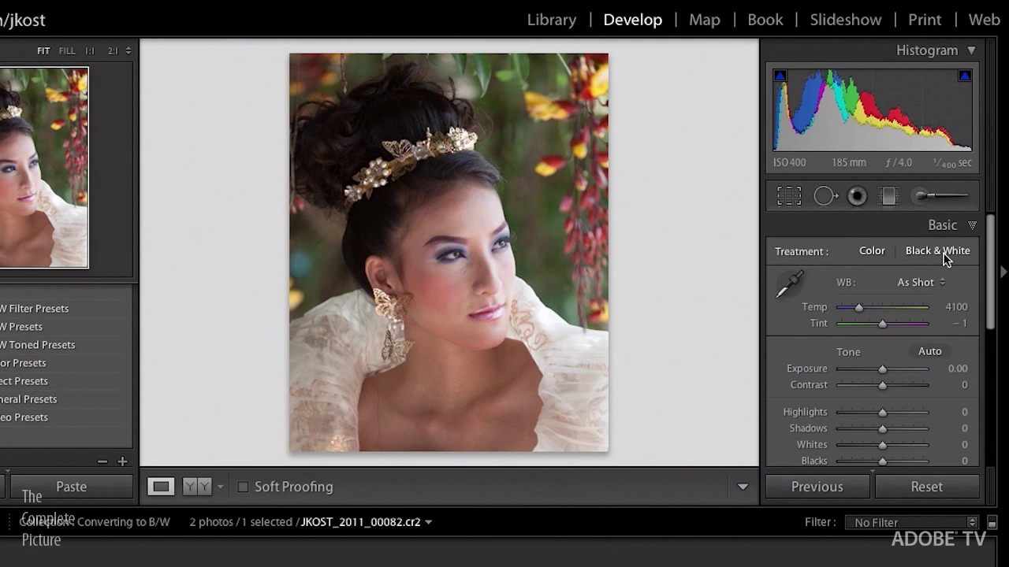
- Try desaturating the portrait with Saturation at -100 and reset the slider to its default
scroll(944, 260, "down", 3)
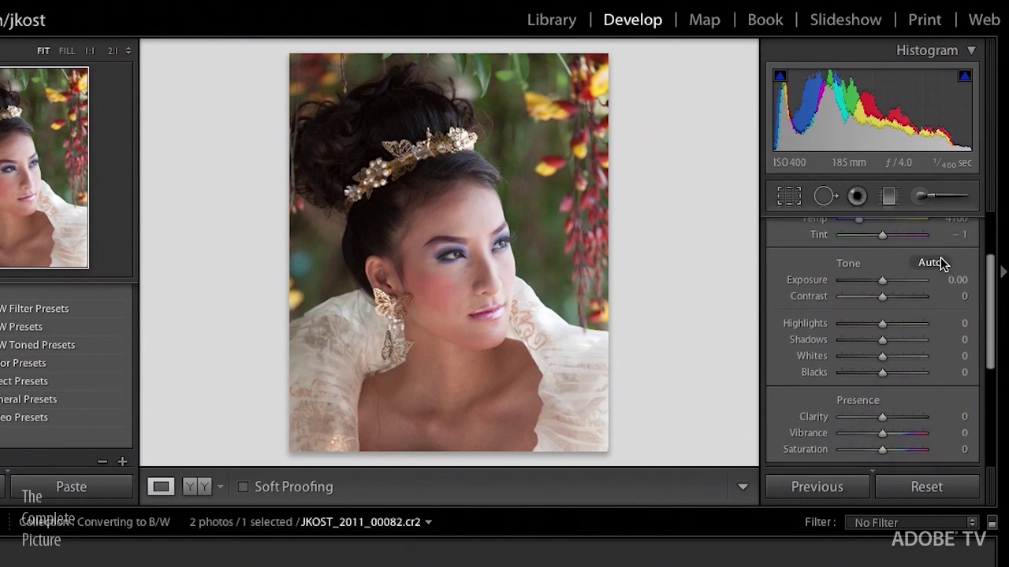
scroll(938, 258, "down", 1)
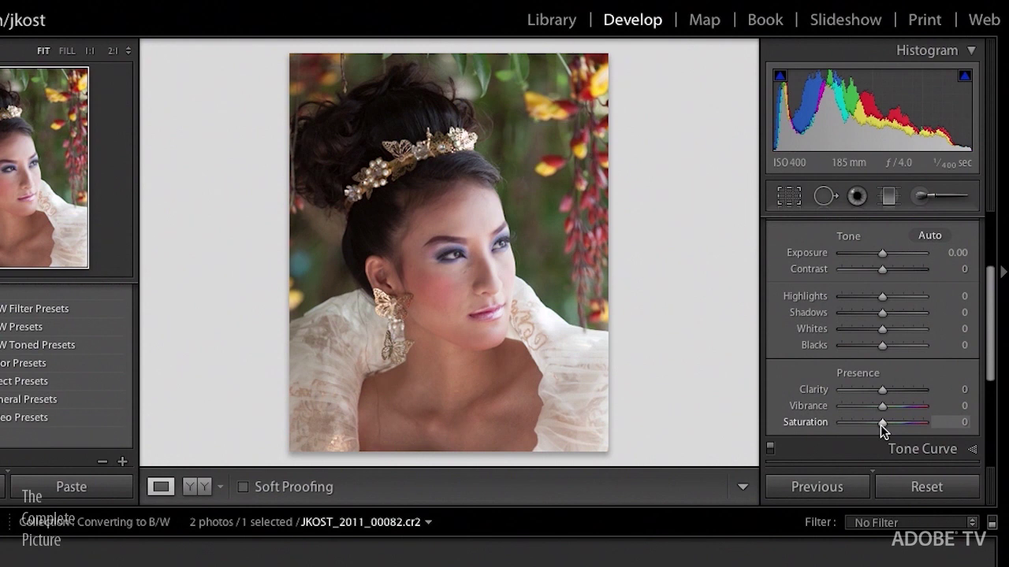
left_click_drag(880, 424, 819, 425)
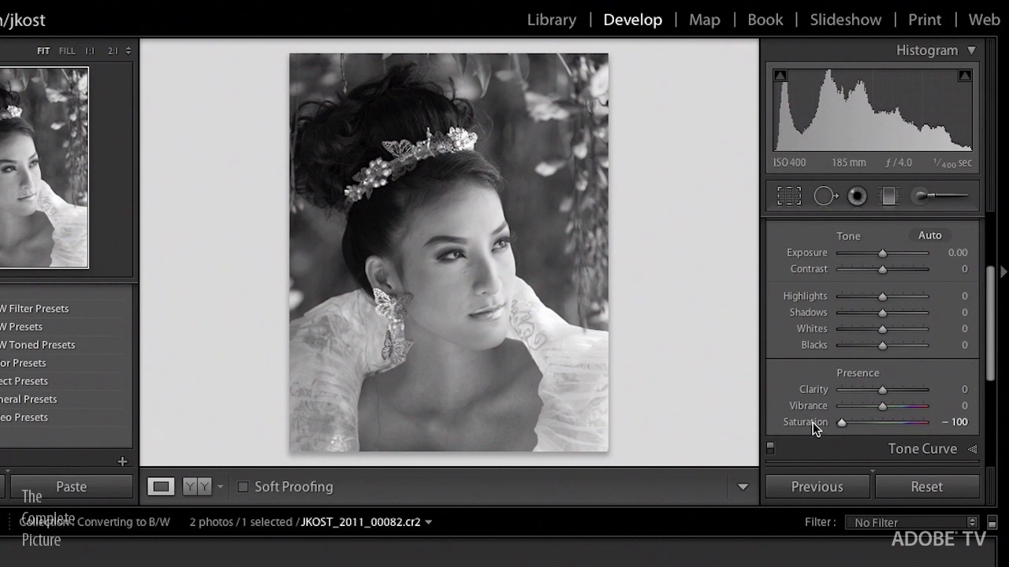
double_click(812, 423)
scroll(839, 363, "up", 5)
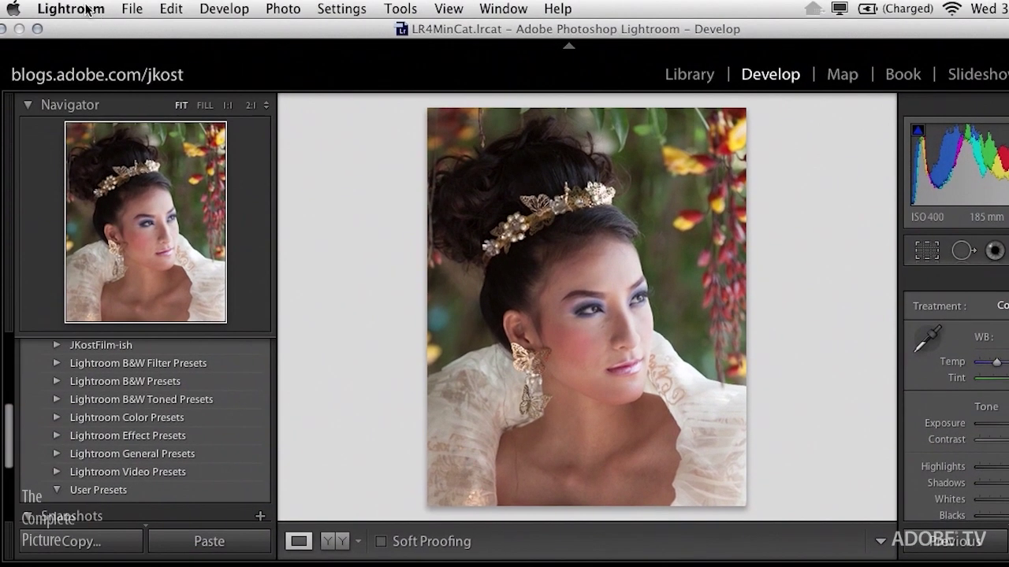
- Review the default Develop settings in the Presets preferences and close the preferences
left_click(88, 9)
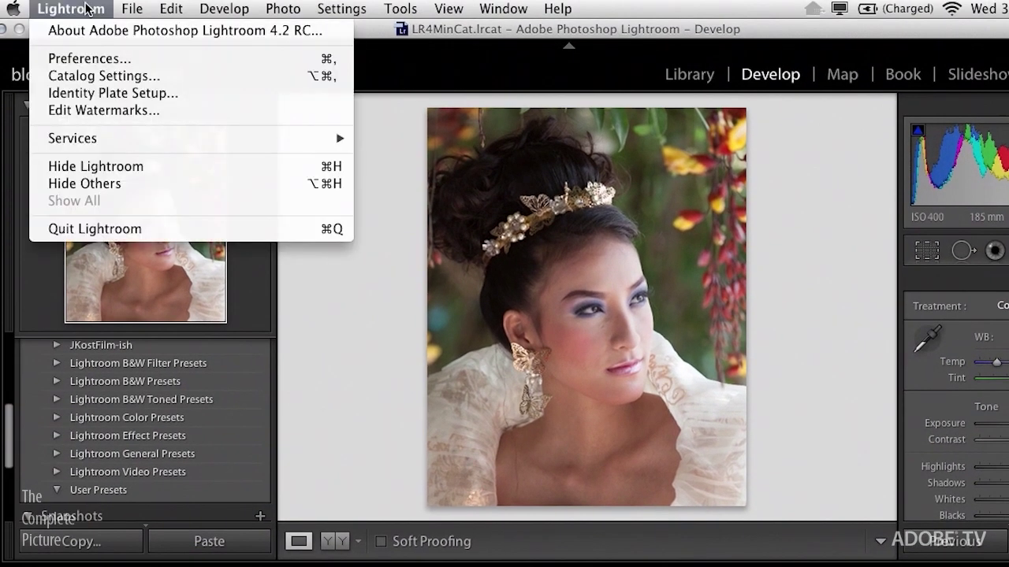
left_click(89, 58)
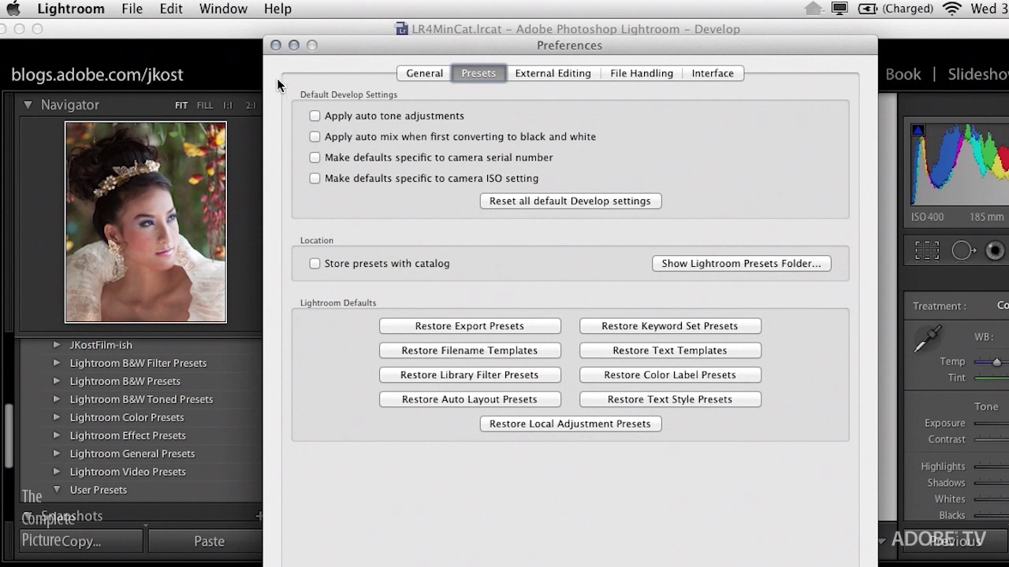
left_click(276, 45)
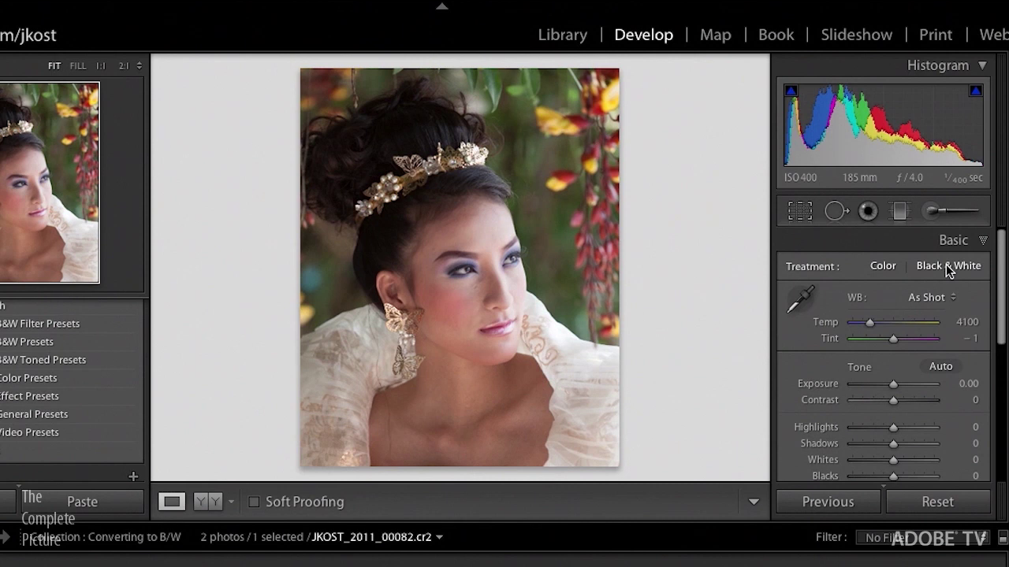
- Try the Black & White treatment, inspect its Black & White Mix sliders, and undo the conversion
left_click(1008, 305)
scroll(944, 268, "down", 6)
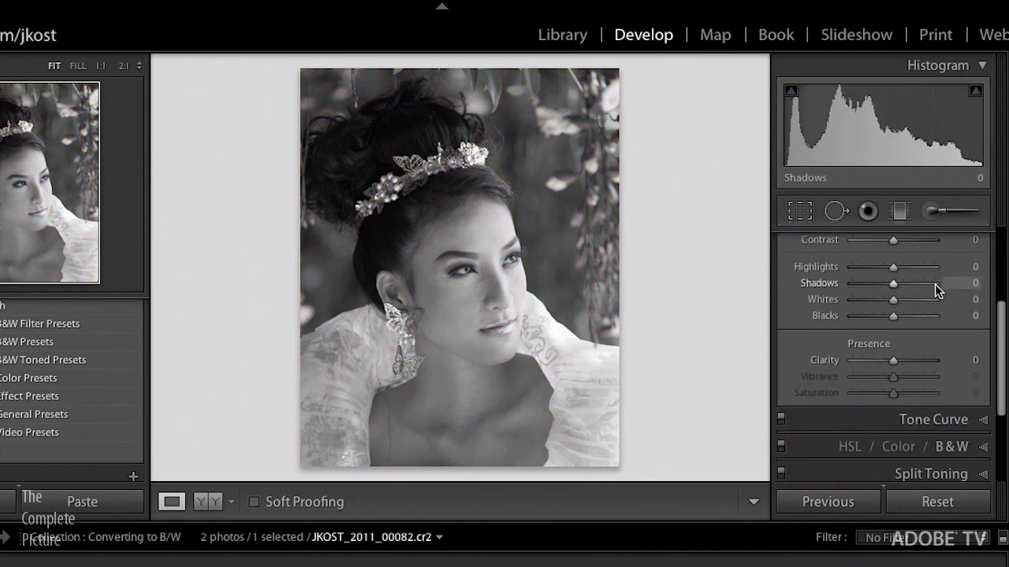
scroll(937, 300, "down", 2)
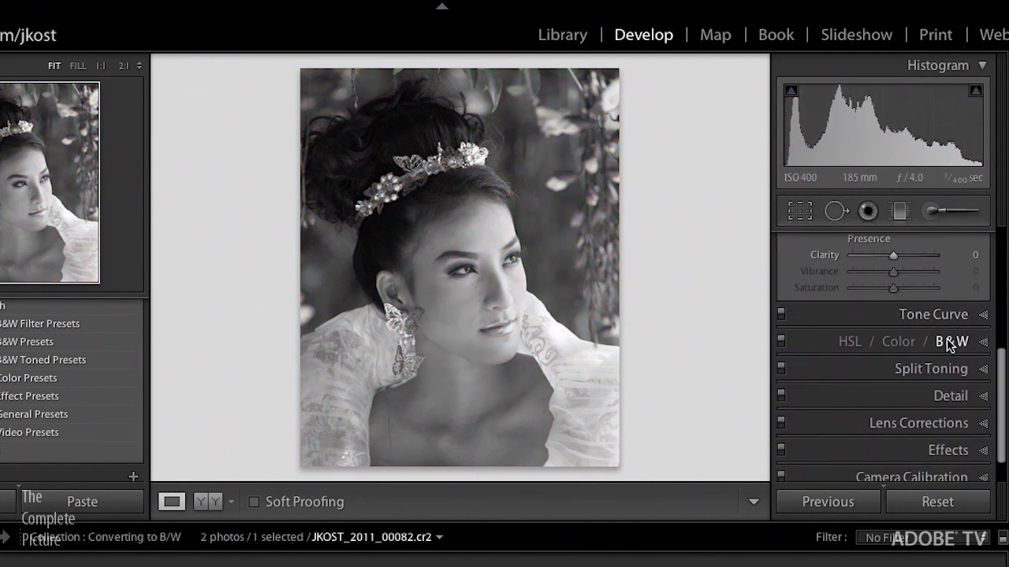
left_click(951, 342)
scroll(928, 337, "up", 4)
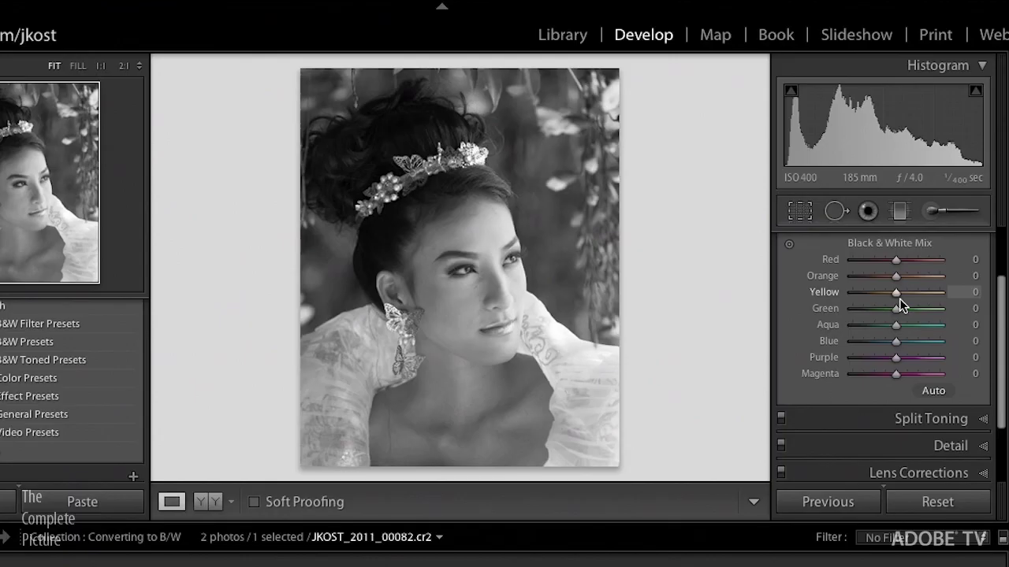
key("ctrl+z")
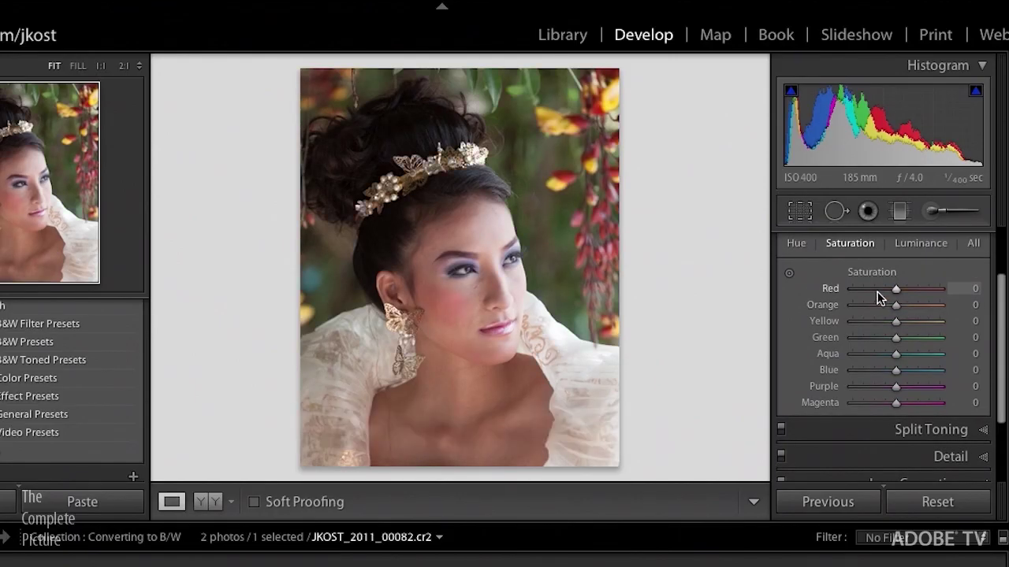
- Enable "Apply auto mix when first converting to black and white" in the Presets preferences and close them
key("super+comma")
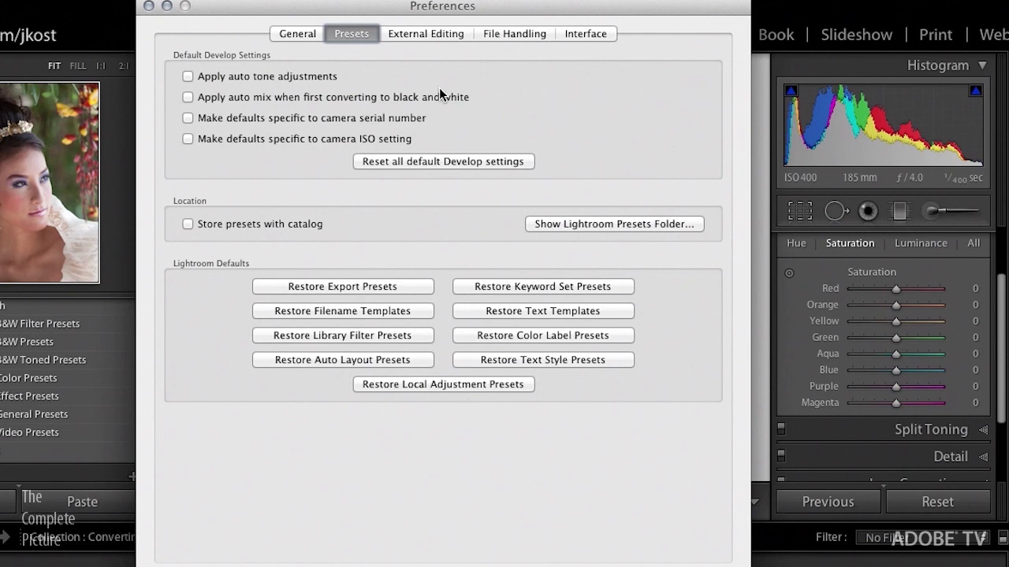
left_click(189, 96)
left_click(149, 6)
- Convert the portrait with the Black & White treatment and display its Black & White Mix sliders
scroll(821, 289, "up", 2)
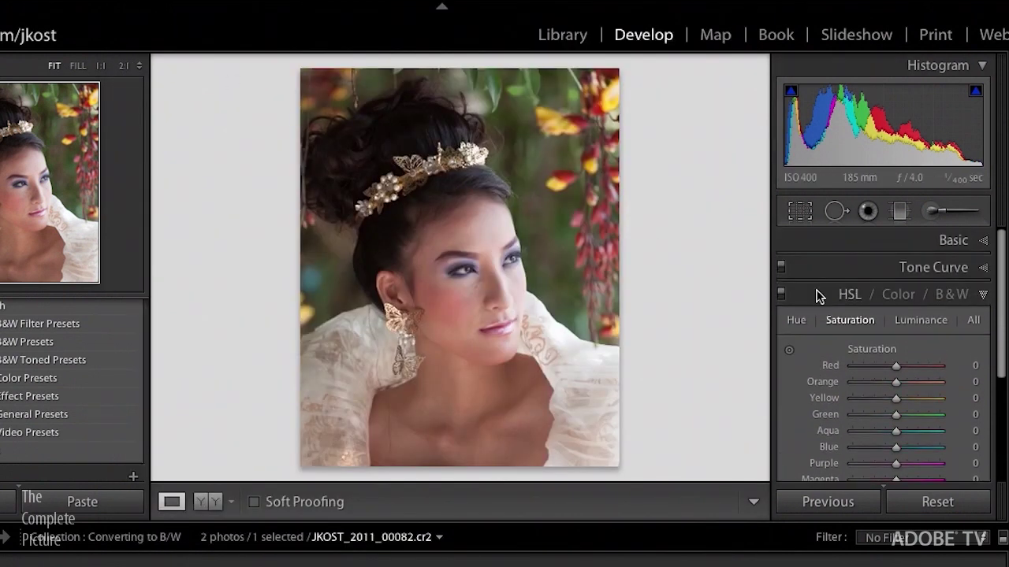
left_click(837, 247)
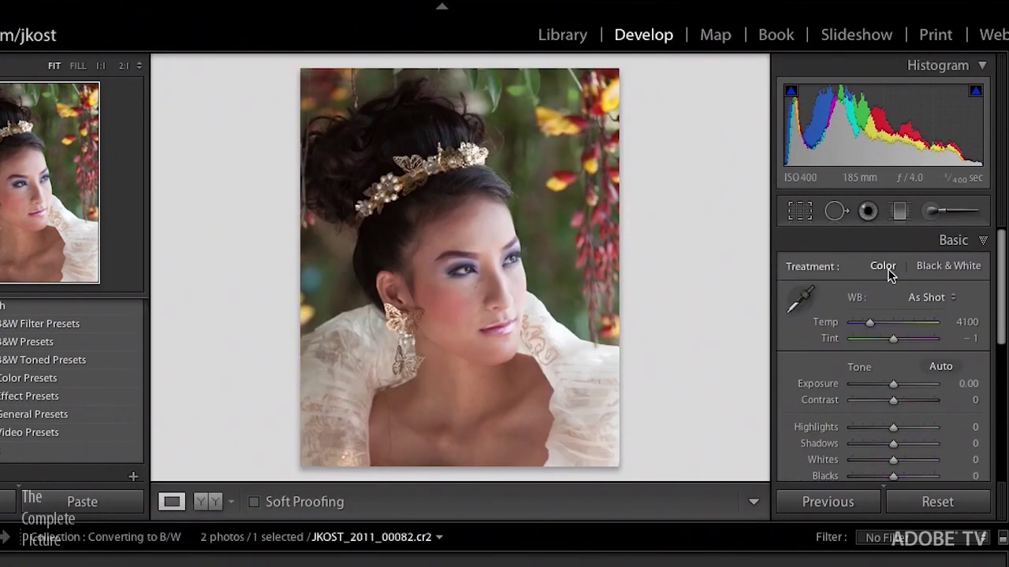
left_click(940, 275)
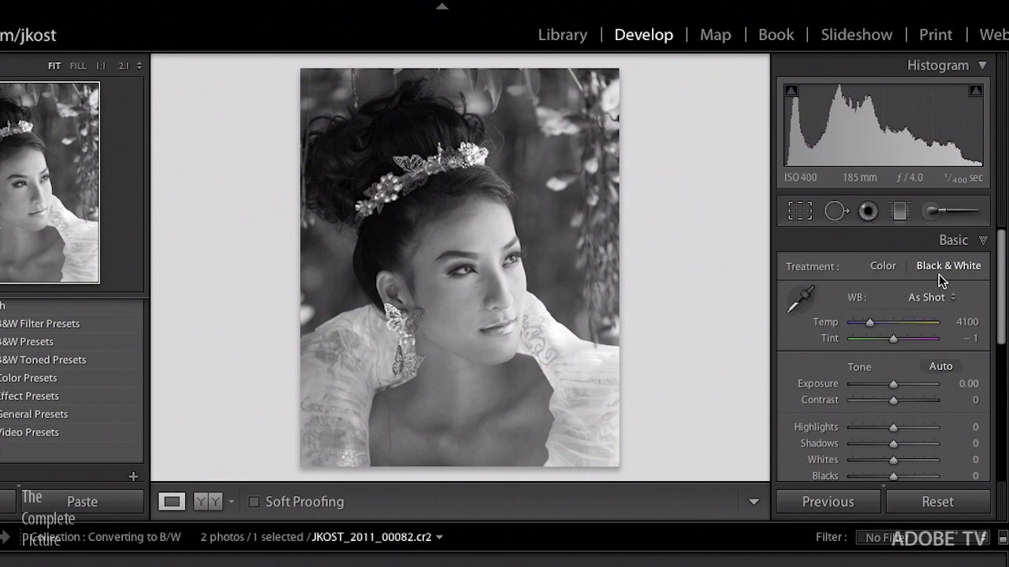
scroll(938, 274, "down", 3)
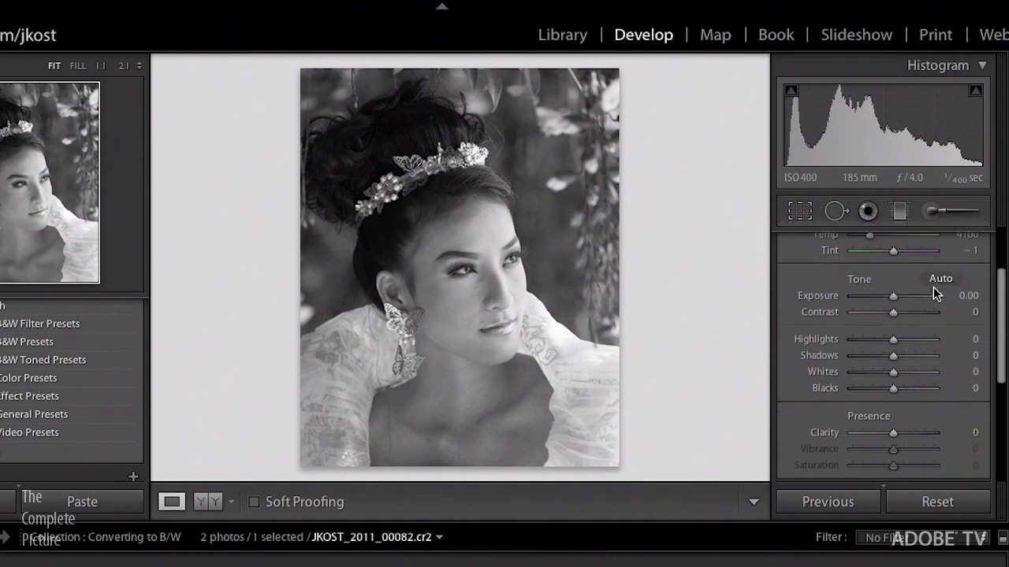
scroll(933, 288, "down", 1)
scroll(933, 288, "down", 4)
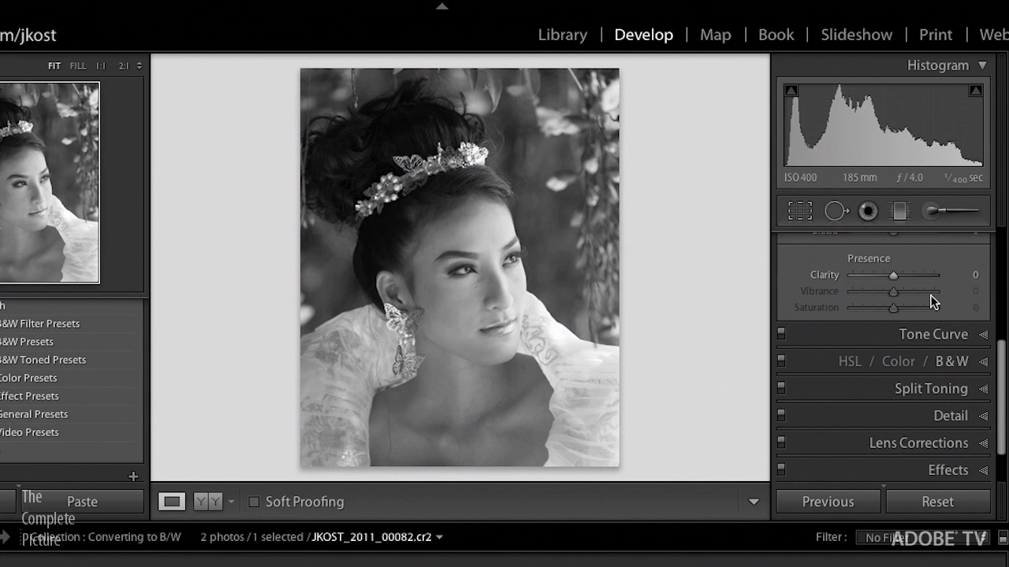
scroll(933, 302, "down", 1)
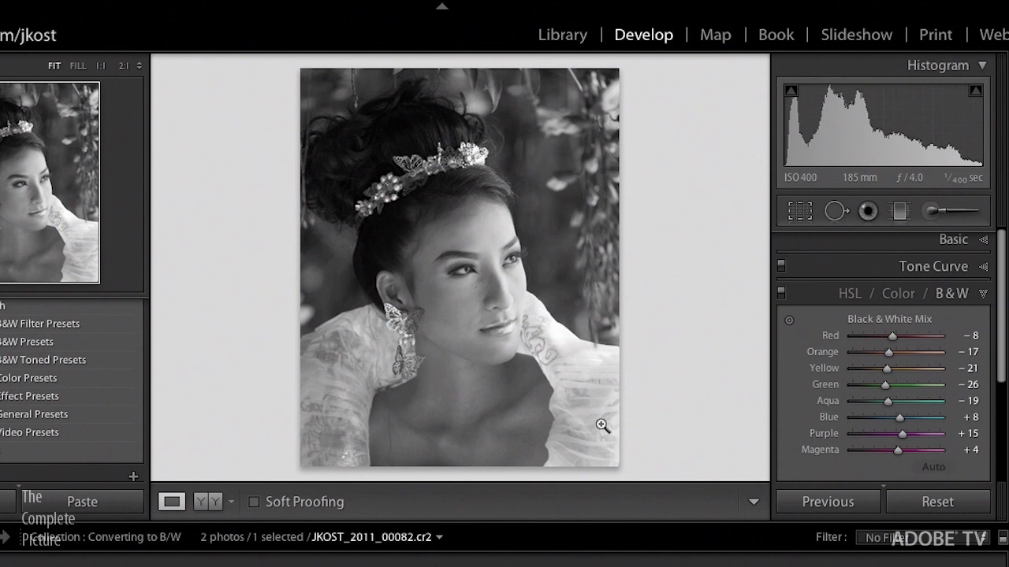
- Apply the custom 01 Default B/W Mix preset to the portrait and replace it with 02 Auto B/W mix
scroll(105, 372, "up", 10)
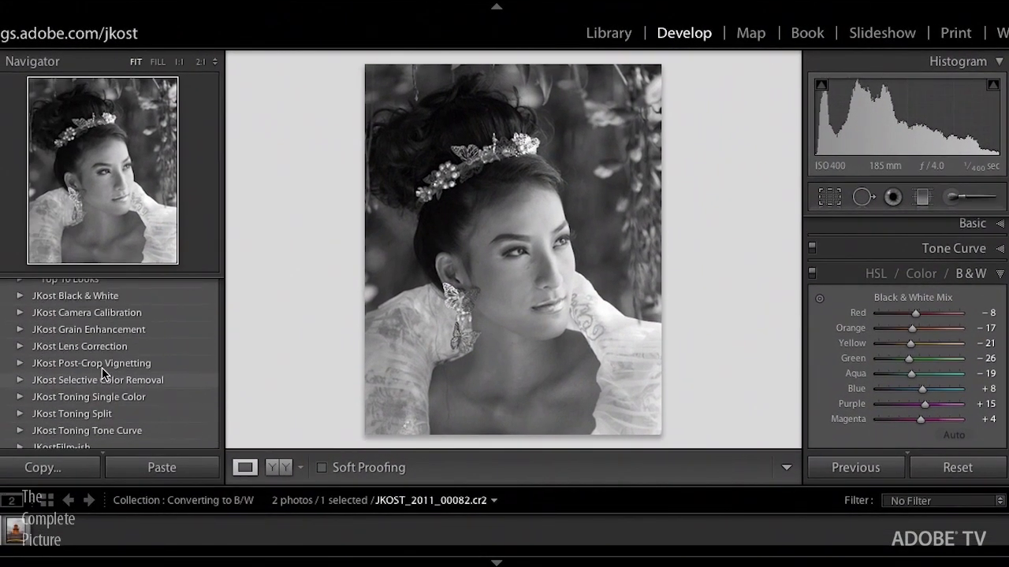
left_click(20, 325)
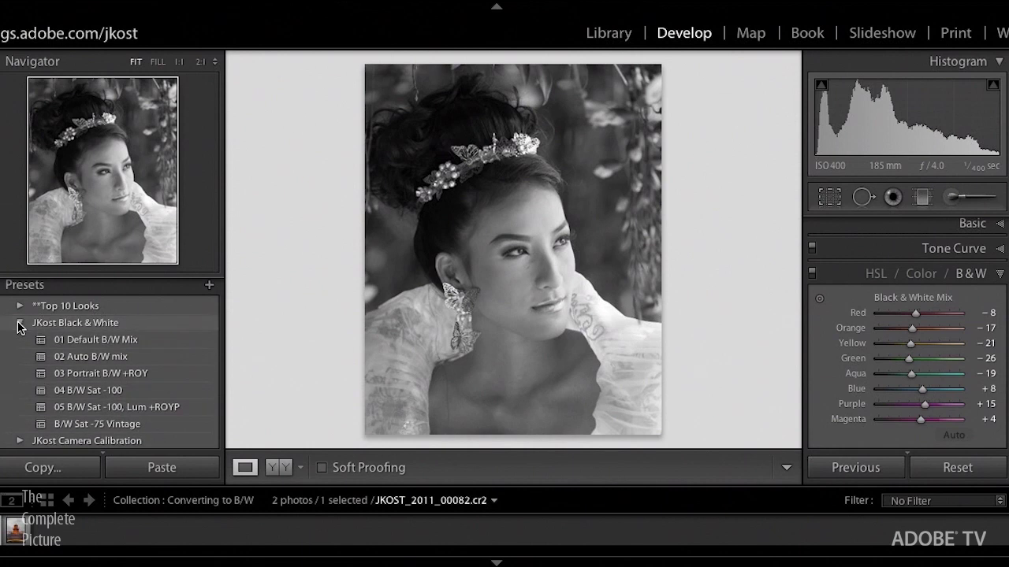
left_click(97, 342)
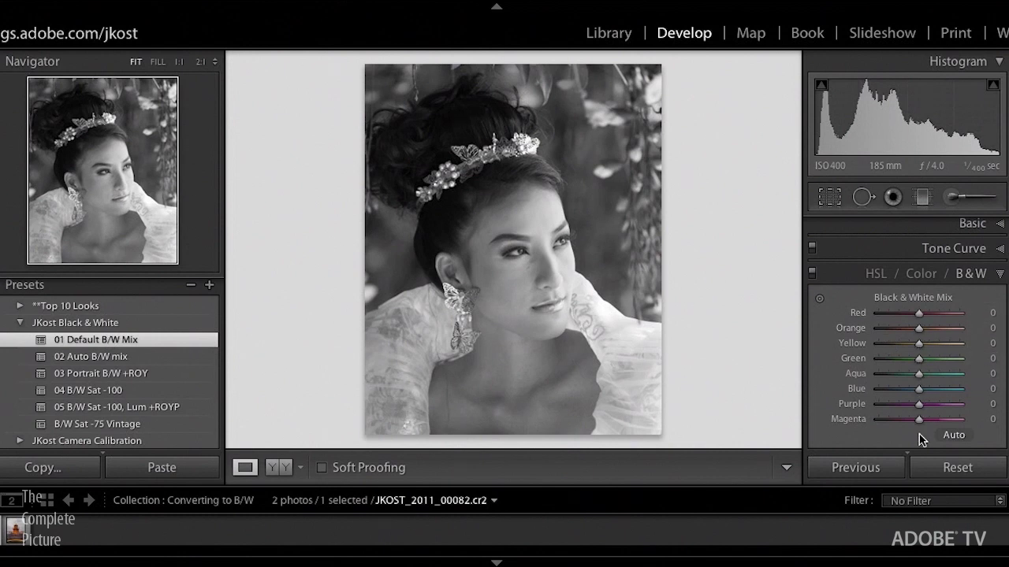
left_click(131, 359)
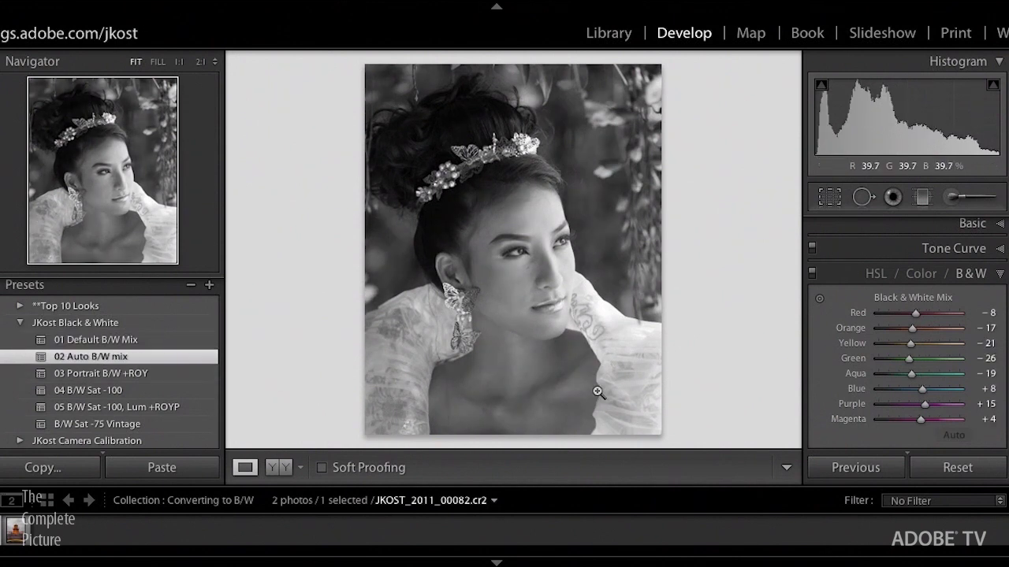
- Start a new preset with Auto Black & White Mix enabled, check its folder choices, and cancel the preset
left_click(209, 287)
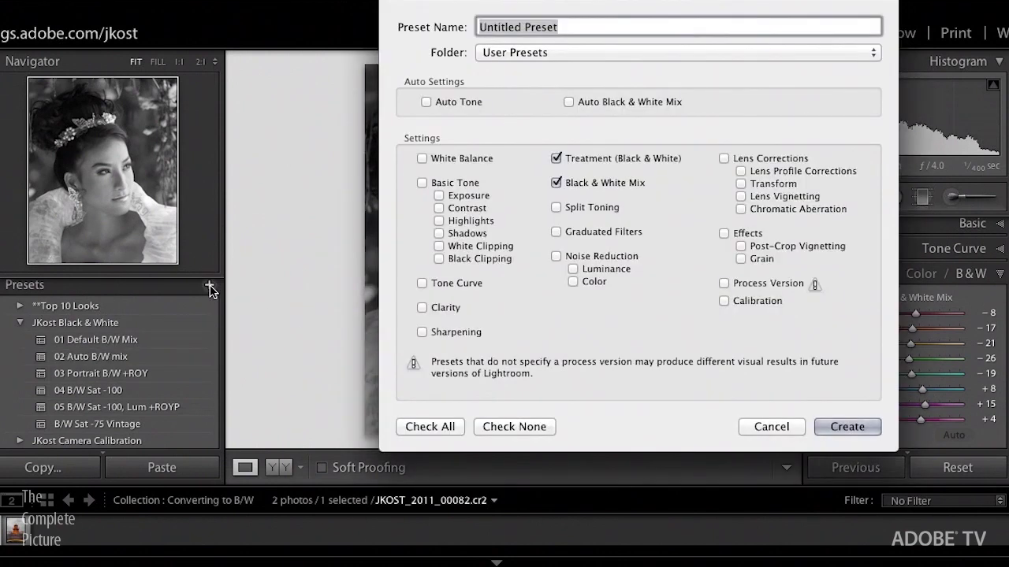
left_click(569, 102)
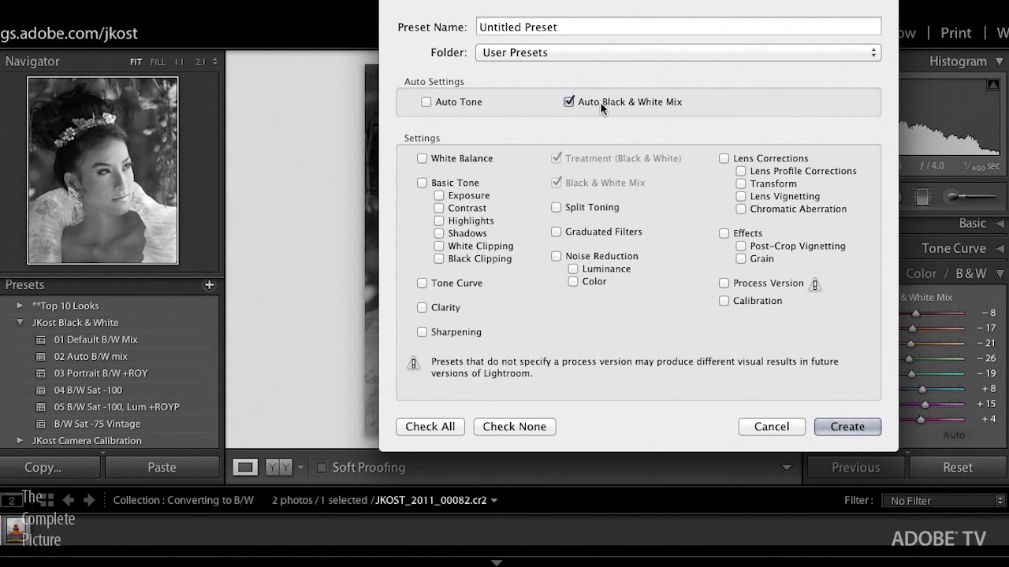
left_click(524, 52)
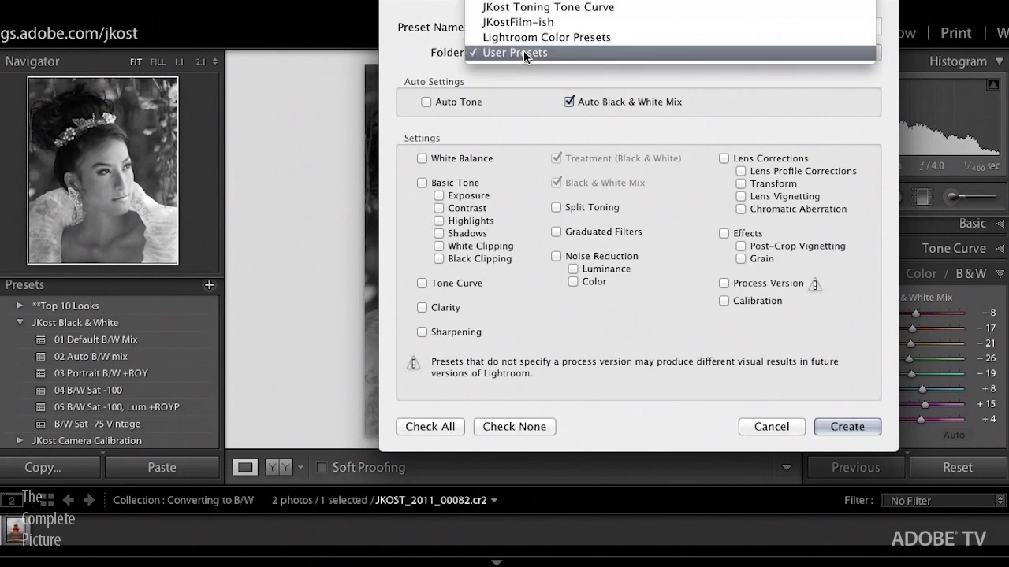
left_click(523, 52)
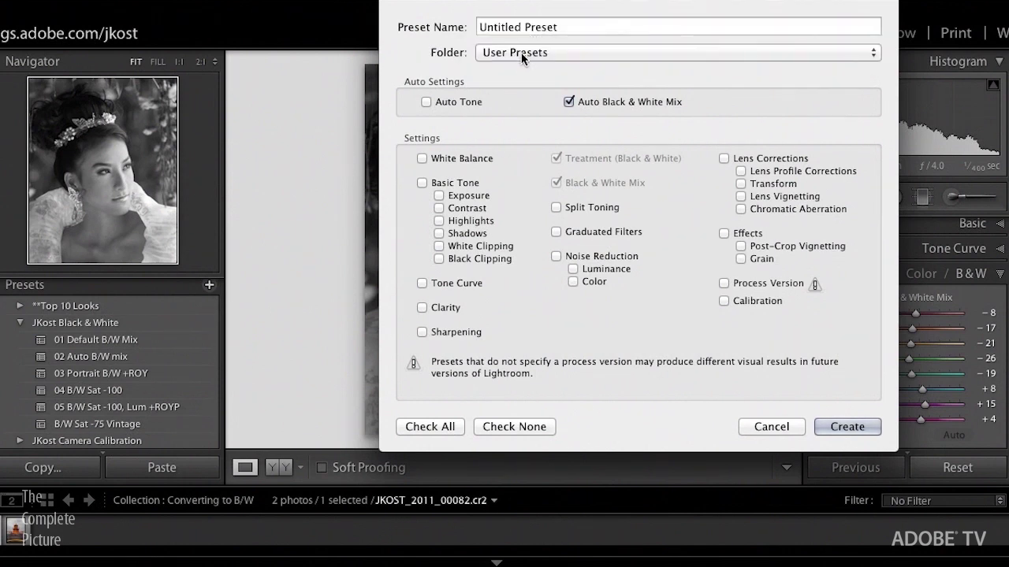
left_click(771, 426)
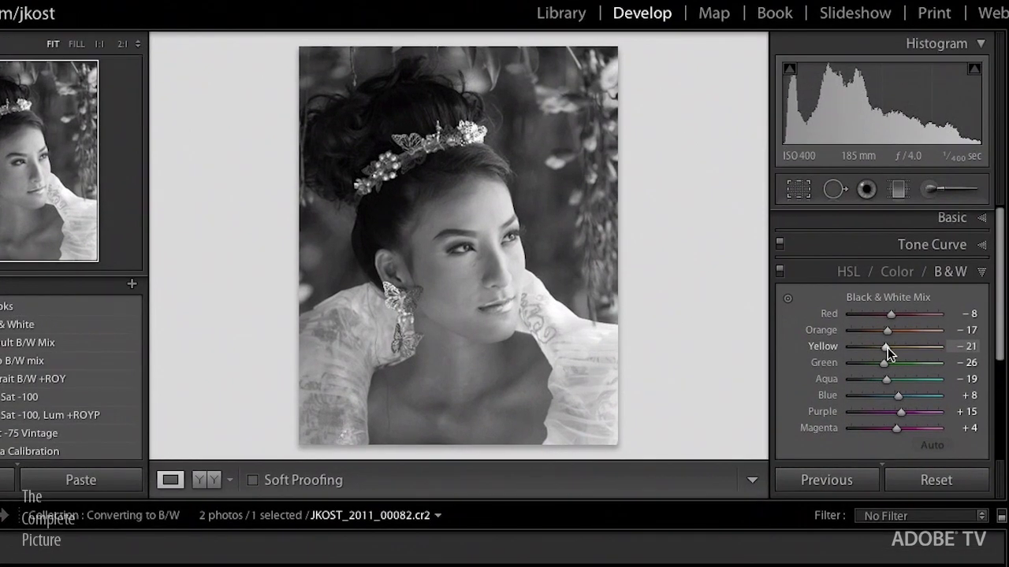
- Set the Black & White Mix to Red +42, Orange +46, Yellow +46, Green -58, Aqua -59 and Blue -45, and raise Purple
left_click_drag(887, 347, 914, 316)
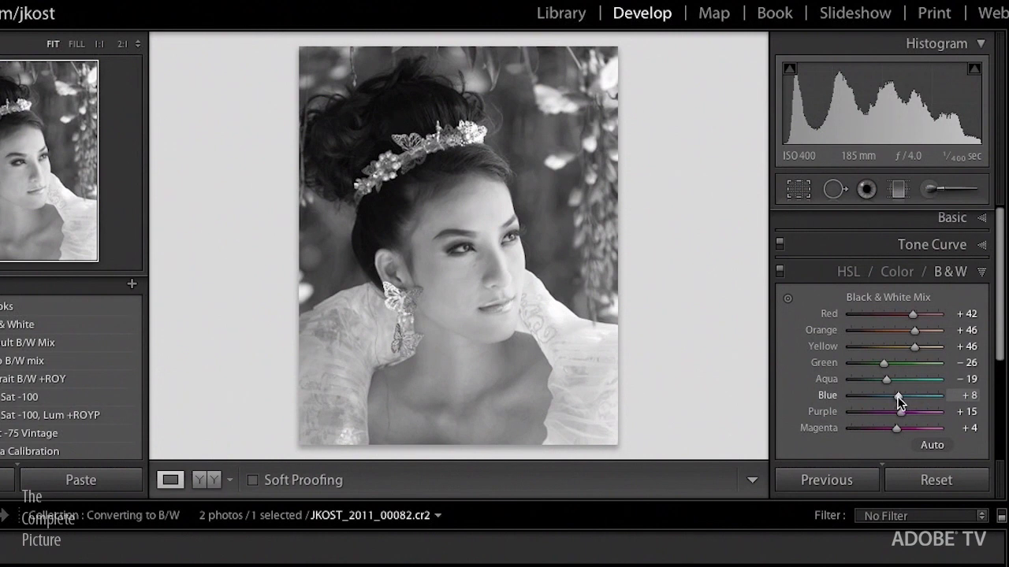
left_click_drag(882, 363, 875, 396)
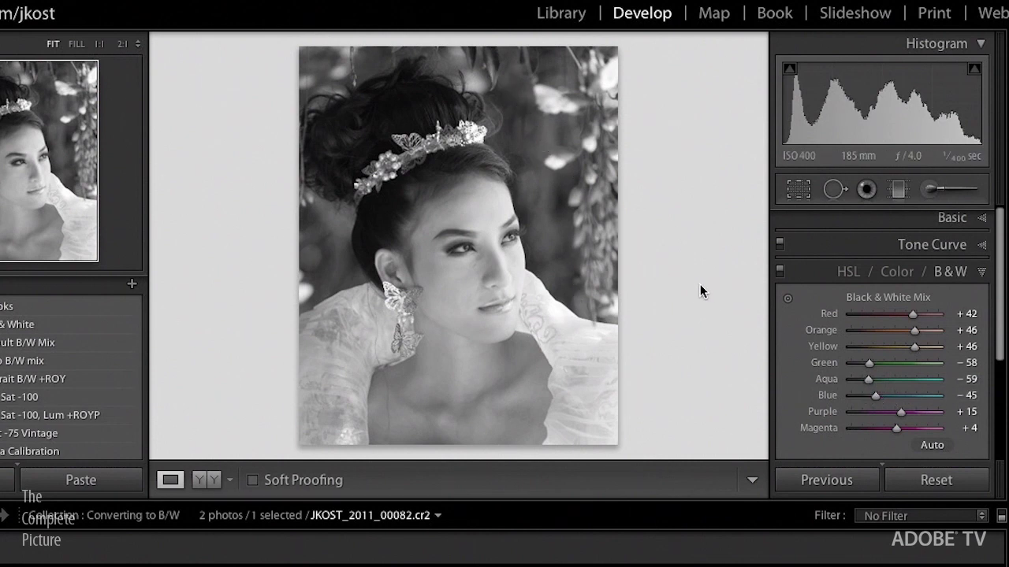
mouse_move(901, 414)
left_mouse_down()
mouse_move(925, 414)
mouse_move(842, 415)
mouse_move(907, 416)
mouse_move(876, 415)
mouse_move(924, 427)
mouse_move(876, 428)
mouse_move(912, 428)
mouse_move(901, 414)
mouse_move(912, 413)
left_mouse_up()
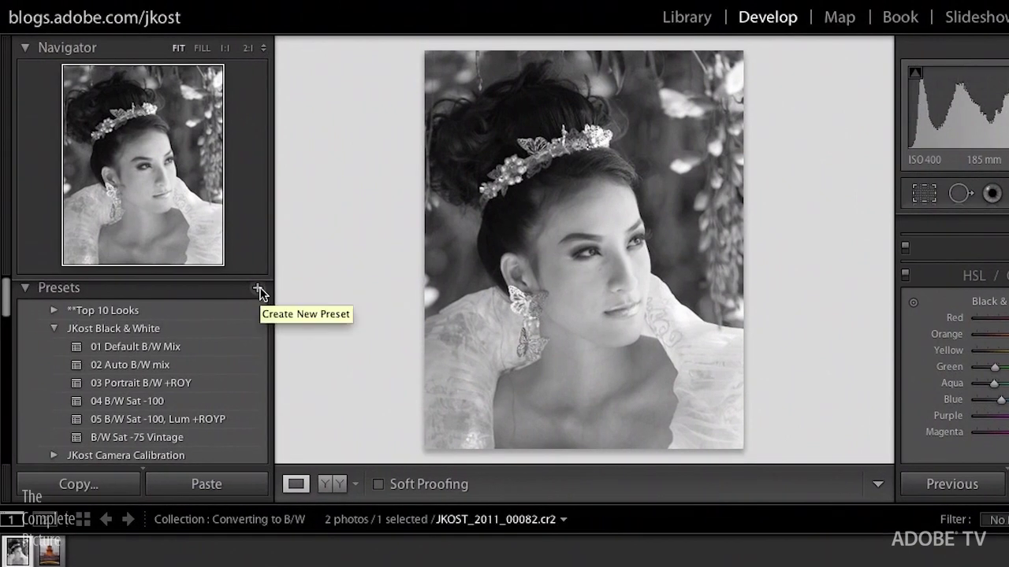
- Apply the 03 Portrait B/W +ROY preset and raise its mix to Yellow +48 and Orange +60
left_click(213, 383)
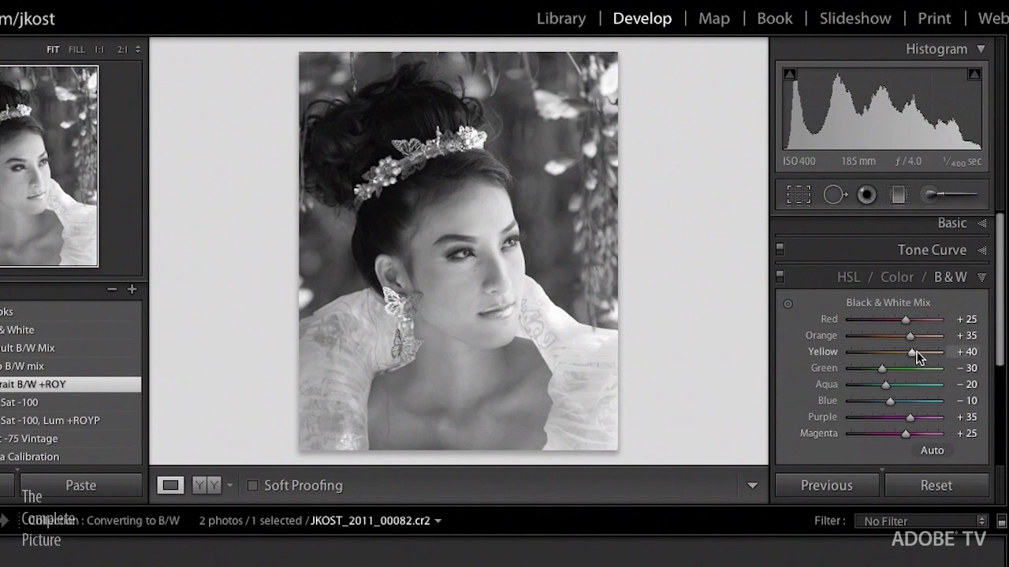
mouse_move(914, 356)
left_mouse_down()
mouse_move(928, 354)
mouse_move(922, 341)
left_mouse_up()
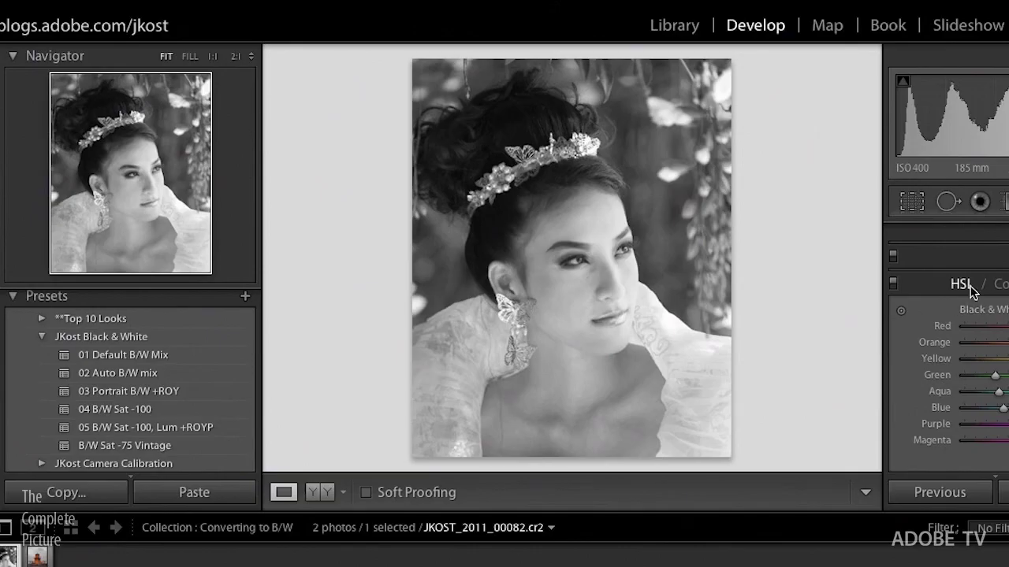
- Restore the portrait to its color version with the Cropped snapshot
scroll(99, 365, "down", 15)
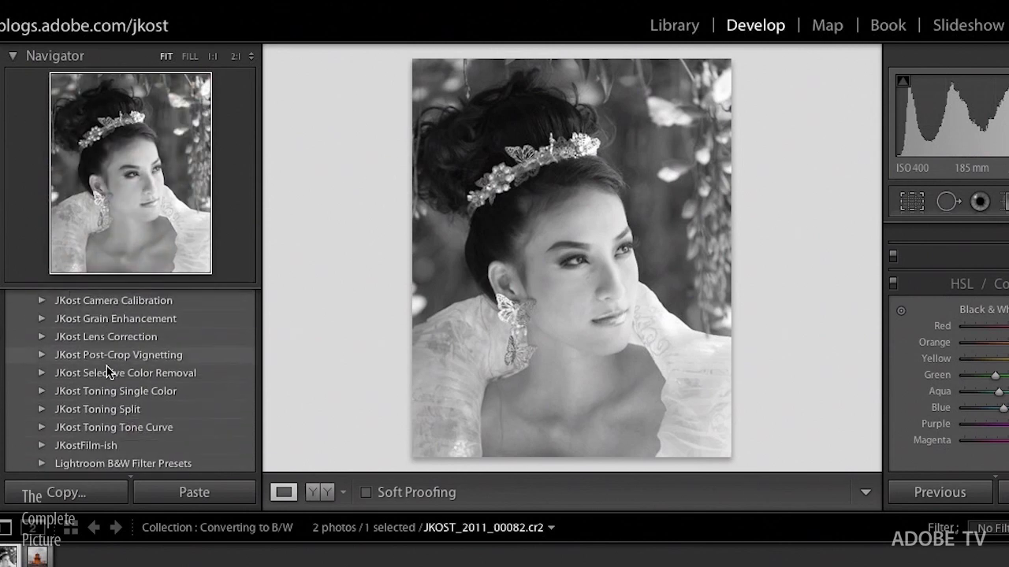
mouse_move(96, 374)
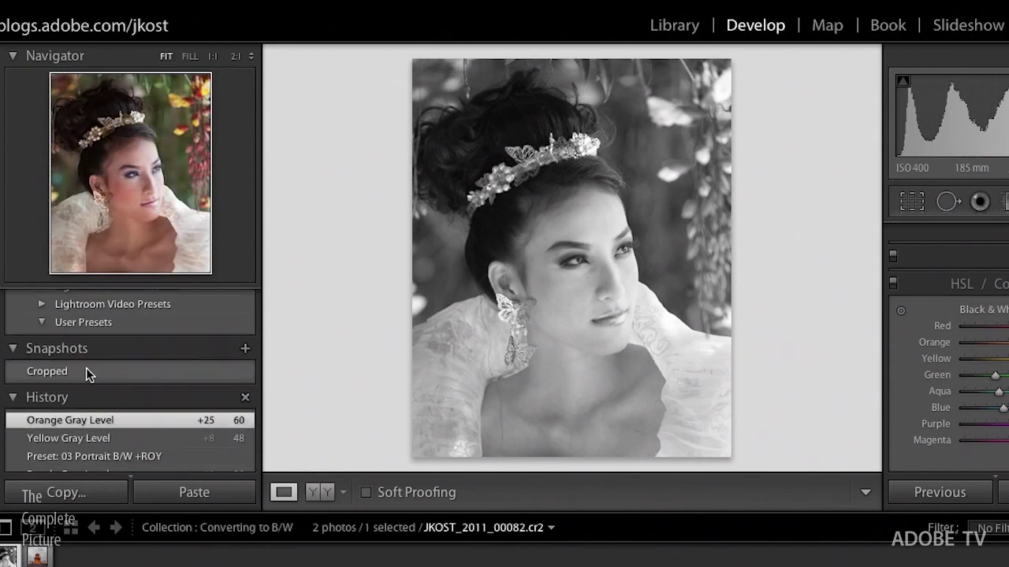
left_click(86, 371)
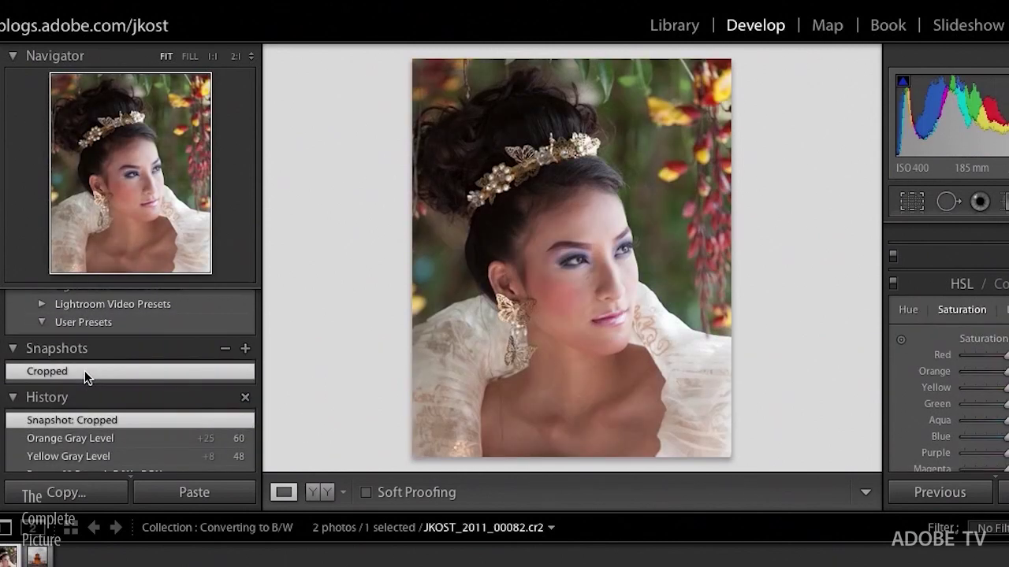
scroll(84, 370, "up", 10)
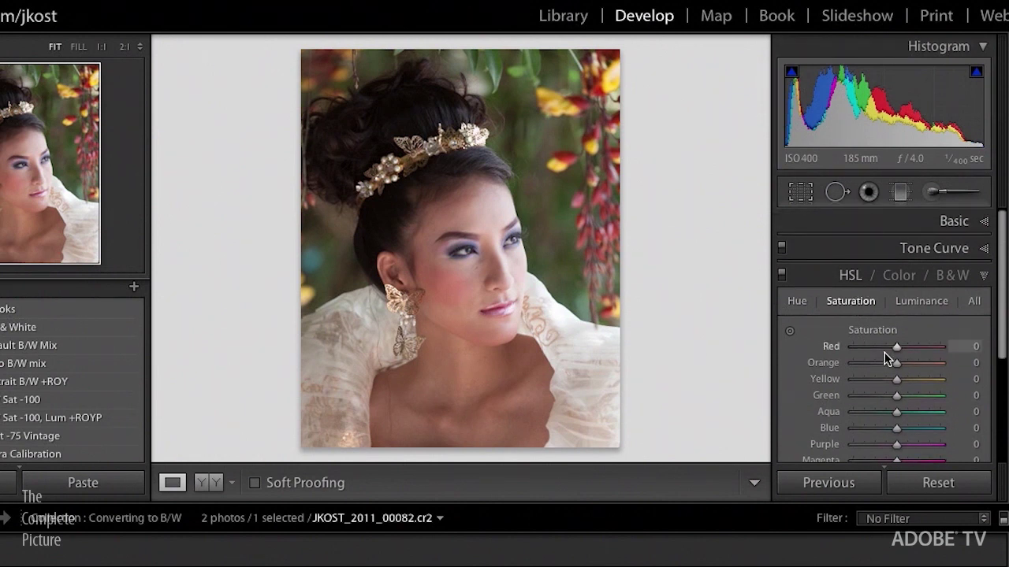
- Desaturate the portrait by setting the HSL Saturation of all eight colors, Red through Magenta, to -100
left_click_drag(898, 347, 858, 416)
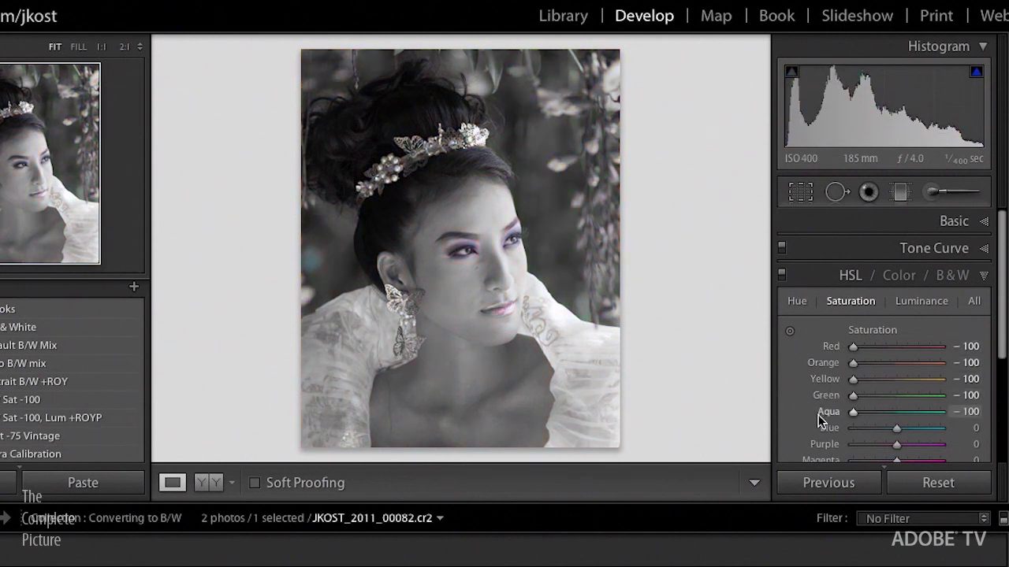
scroll(835, 418, "down", 2)
left_click_drag(896, 387, 828, 419)
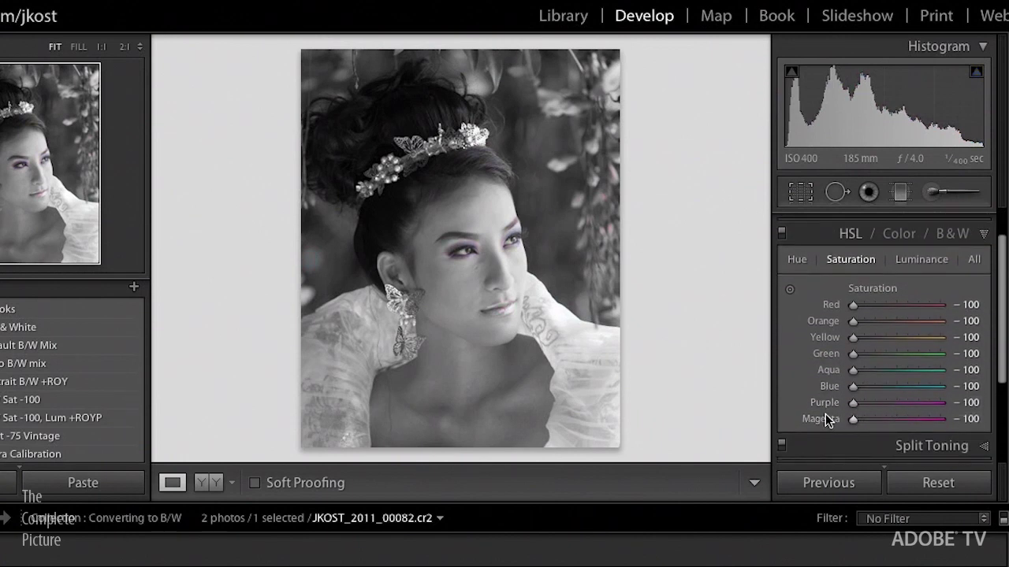
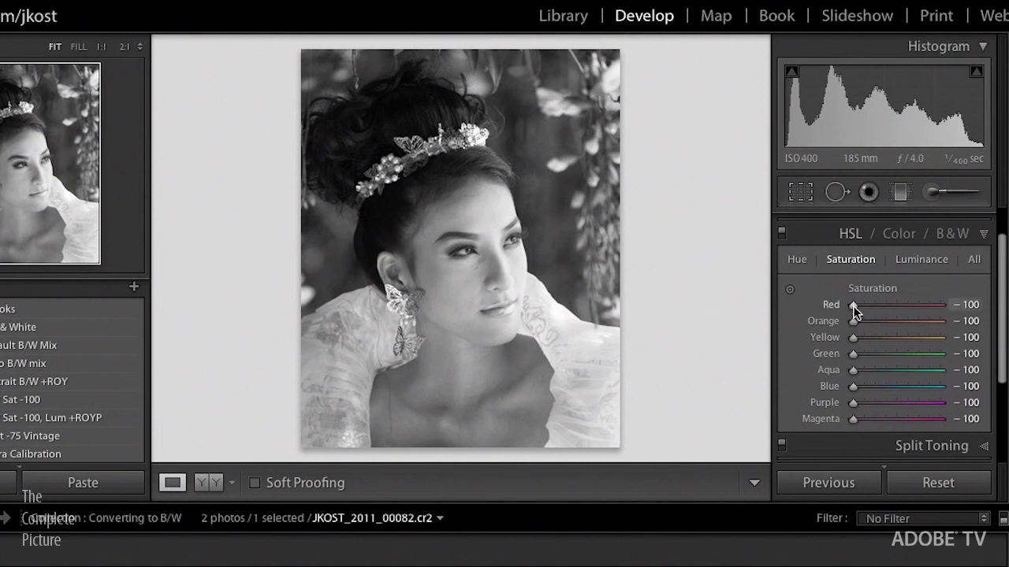
- Try partial color with Saturation at Red -76, Orange -73 and Yellow -76, and return all three to -100
left_click_drag(856, 305, 865, 341)
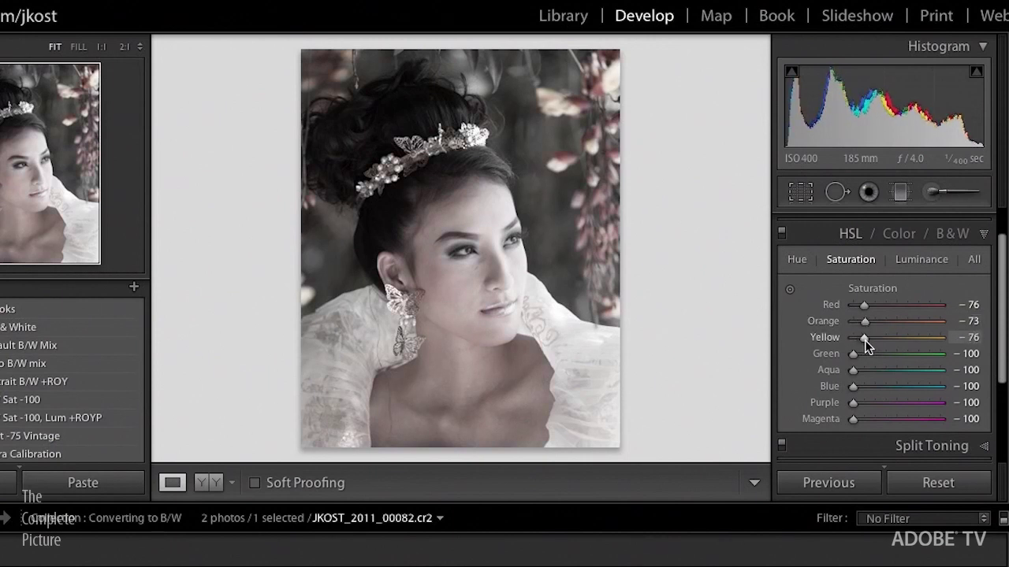
left_click_drag(865, 342, 833, 303)
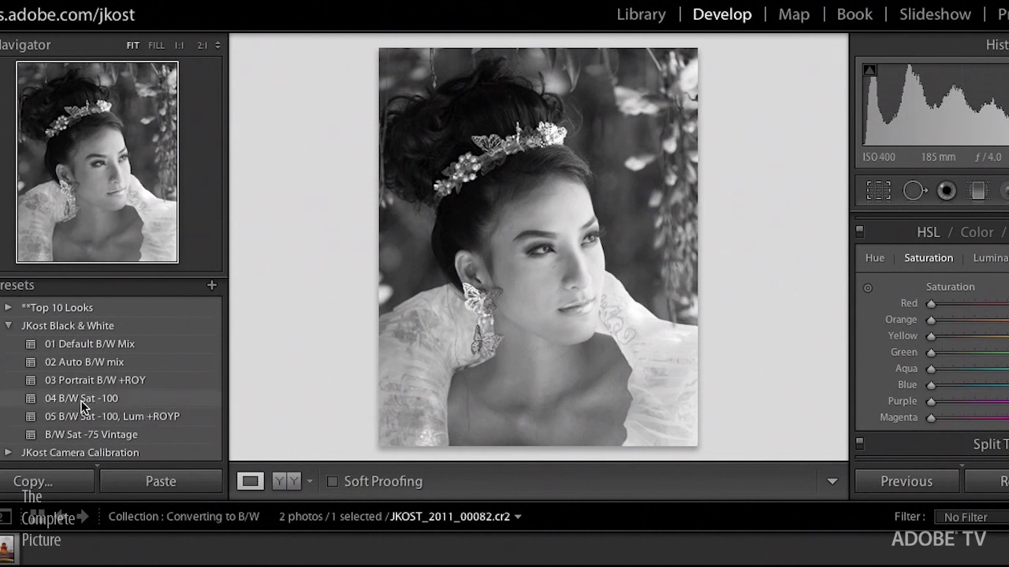
- Apply the 04 B/W Sat -100 preset, compare it with 05 B/W Sat -100, Lum +ROYP, and reapply the 04 preset
left_click(125, 399)
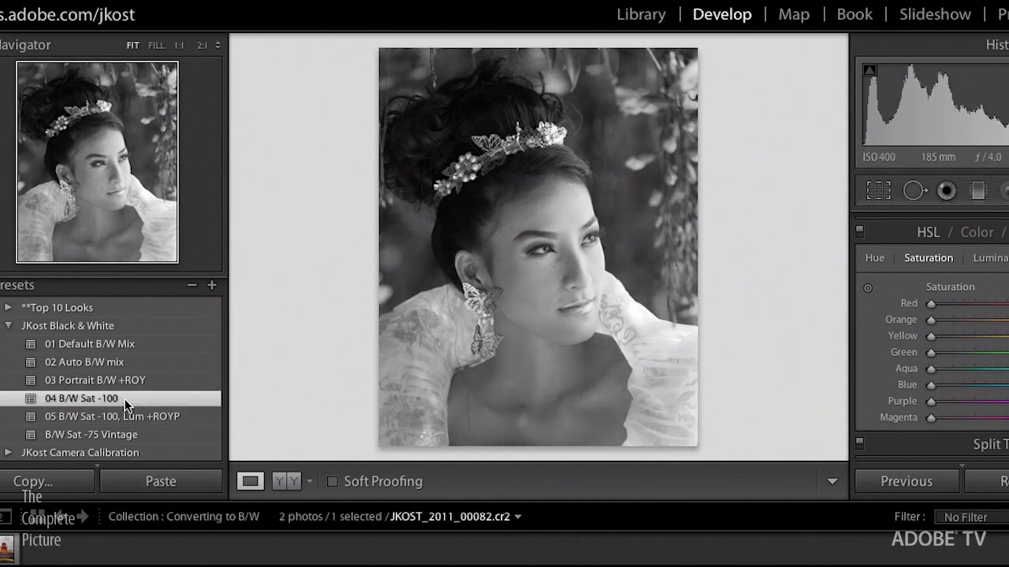
left_click(134, 419)
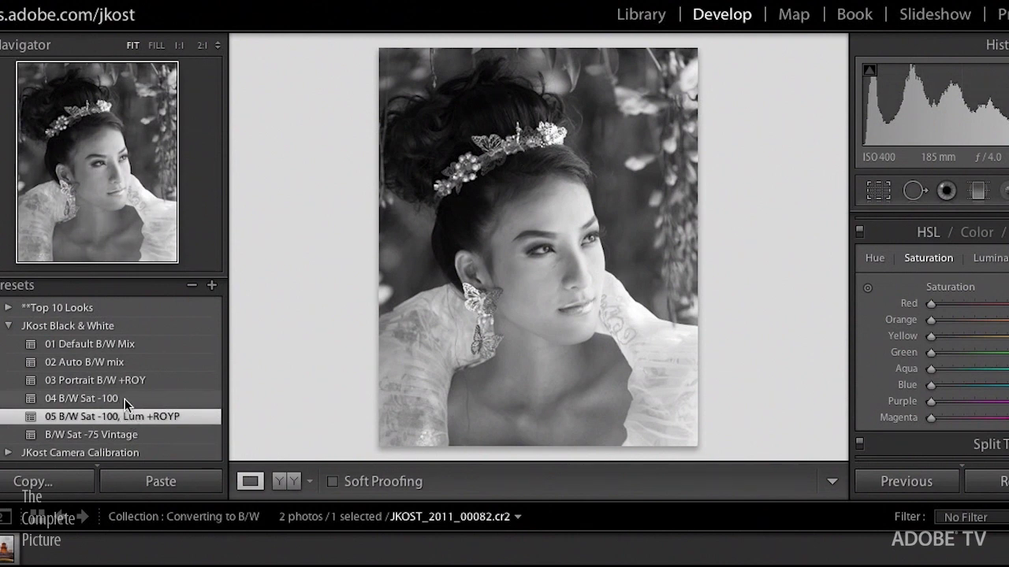
left_click(124, 405)
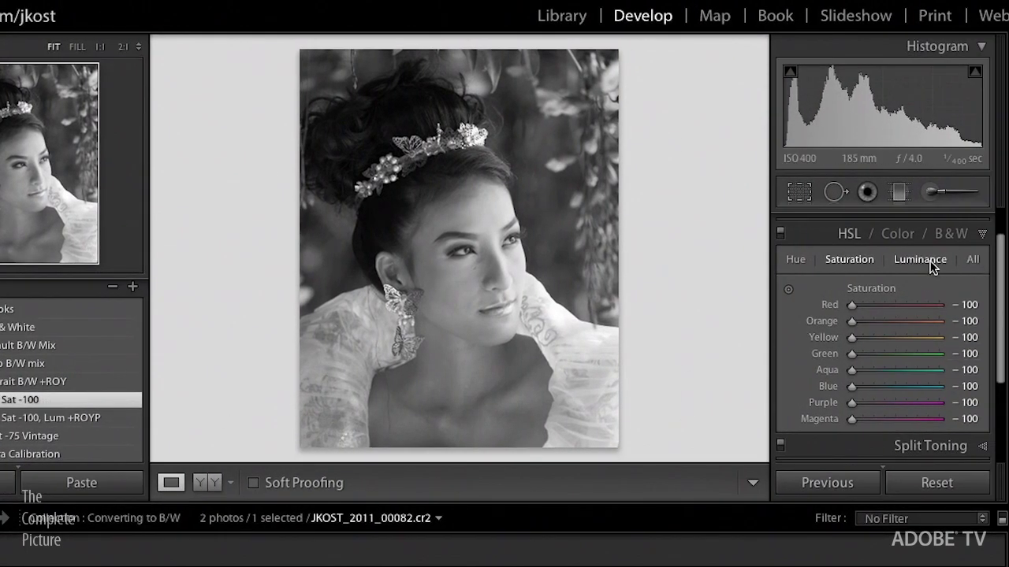
- Brighten the skin tones with the targeted Luminance adjustment on the forehead, bringing Red to +28 and Orange to +32
left_click(921, 260)
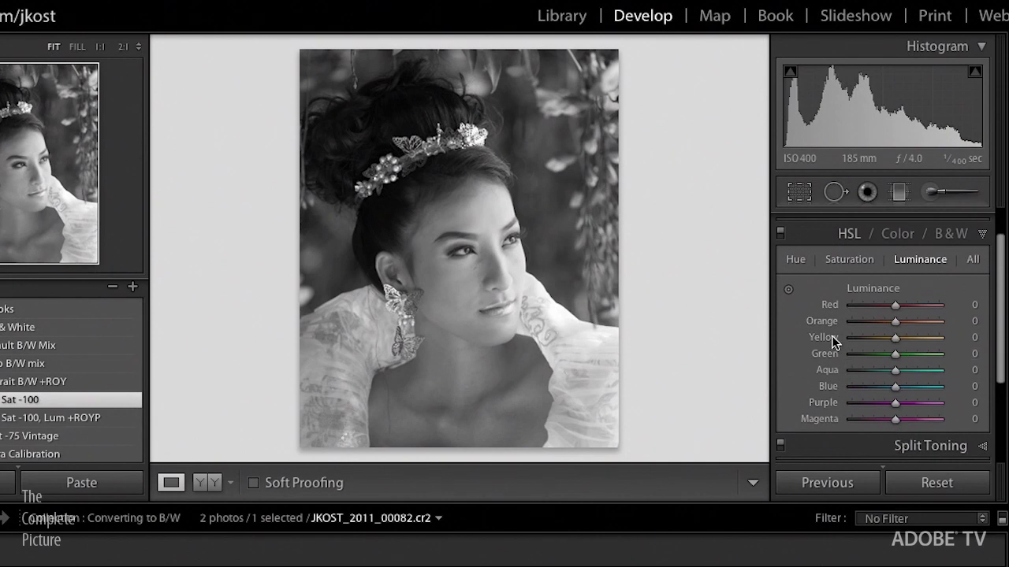
left_click(789, 290)
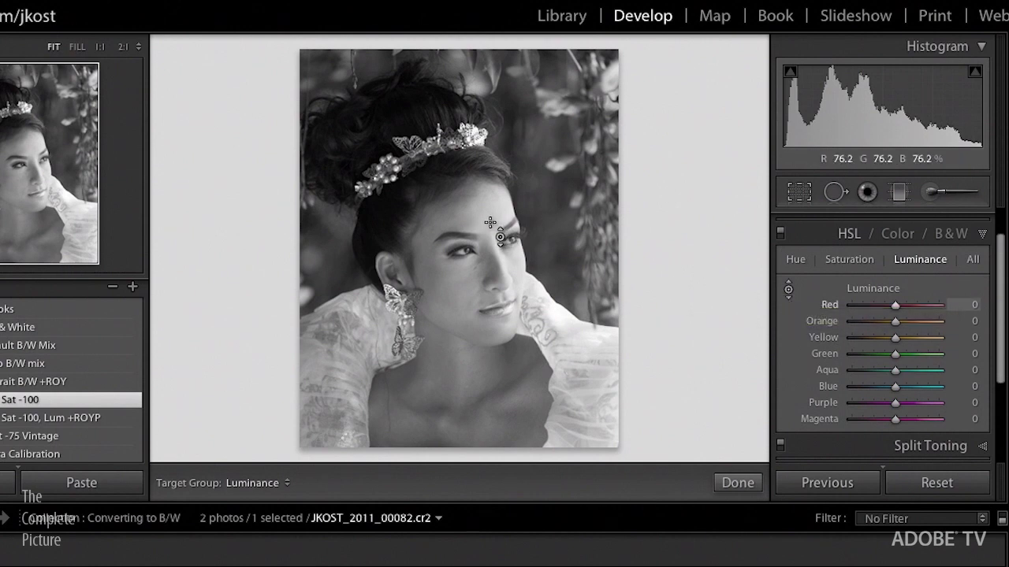
left_click_drag(490, 223, 490, 177)
mouse_move(485, 226)
left_mouse_down()
mouse_move(486, 337)
mouse_move(486, 221)
left_mouse_up()
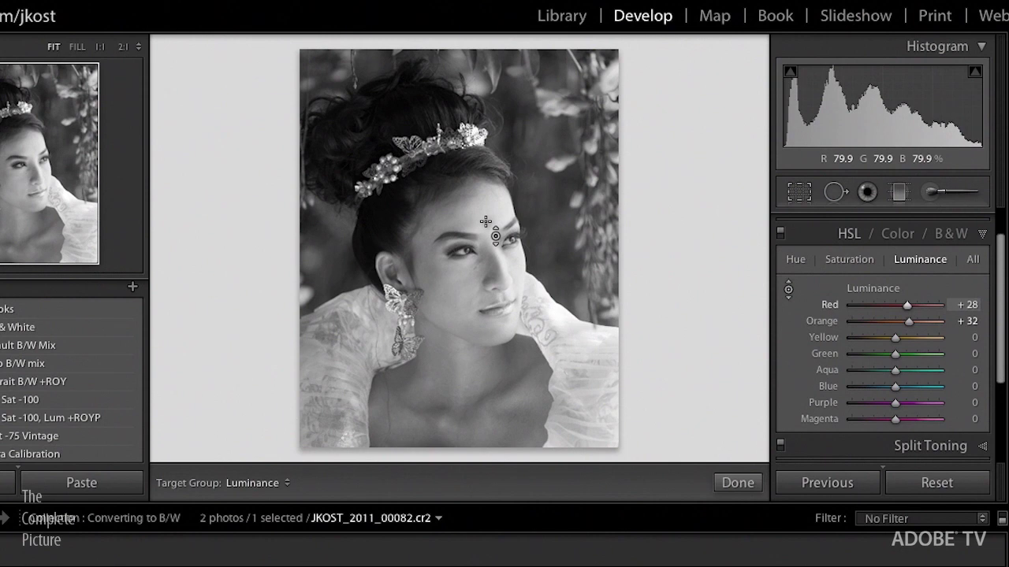
left_click_drag(485, 222, 485, 215)
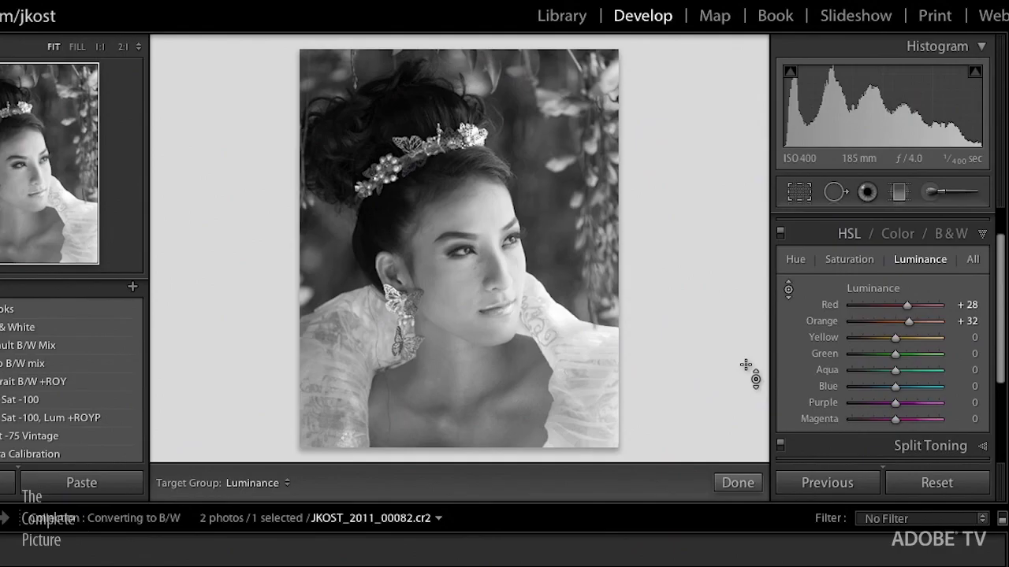
left_click(738, 483)
- Adjust the white balance in the Basic settings to Temp 4280 and Tint +26
scroll(923, 291, "up", 2)
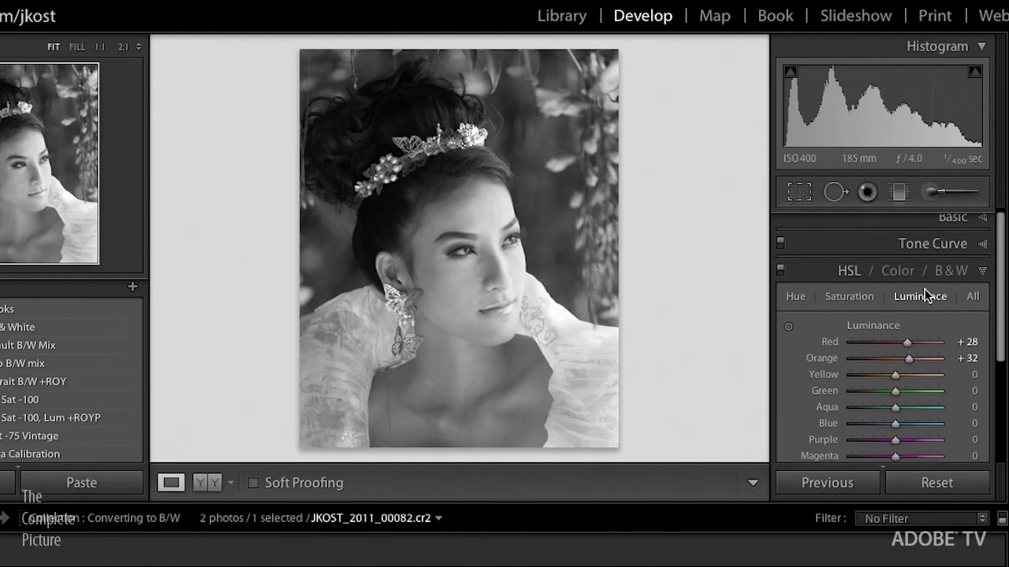
left_click(916, 224)
left_click_drag(871, 304, 897, 320)
- Try lifting the midpoint of the Tone Curve's Red channel to about 50.2 / 56.9 %, and remove the point again
scroll(891, 323, "down", 5)
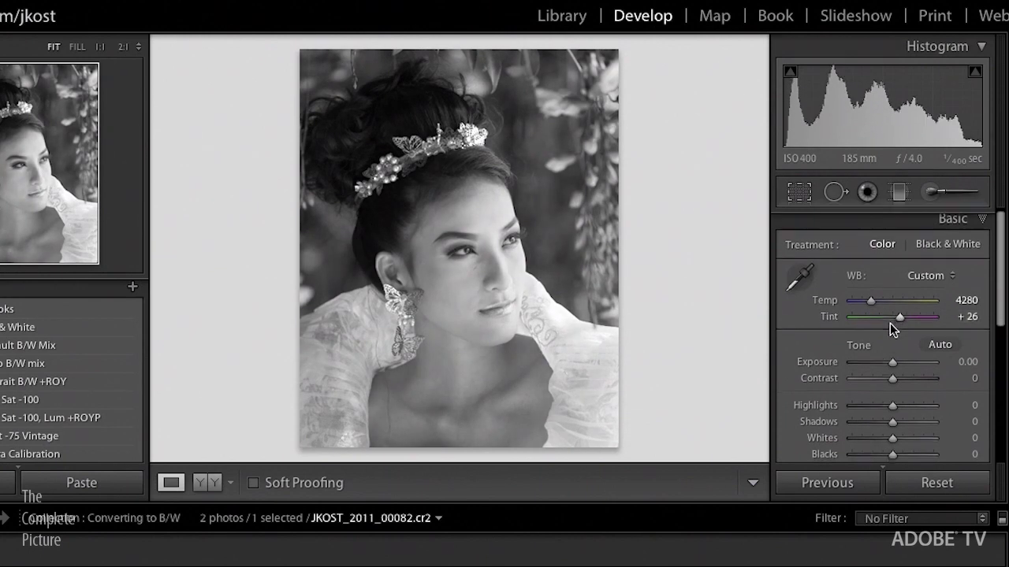
left_click(888, 377)
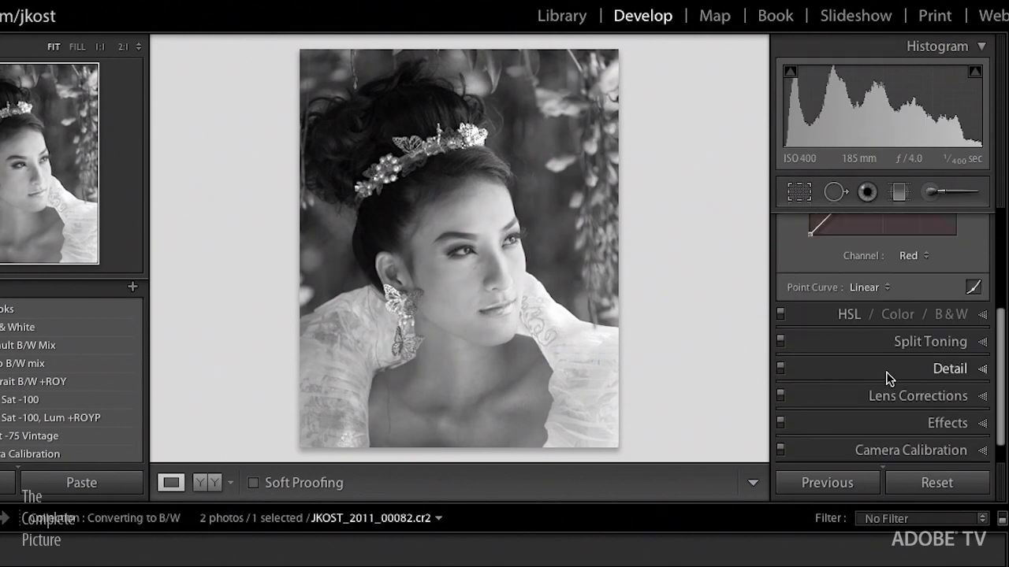
scroll(882, 360, "up", 2)
scroll(883, 355, "up", 3)
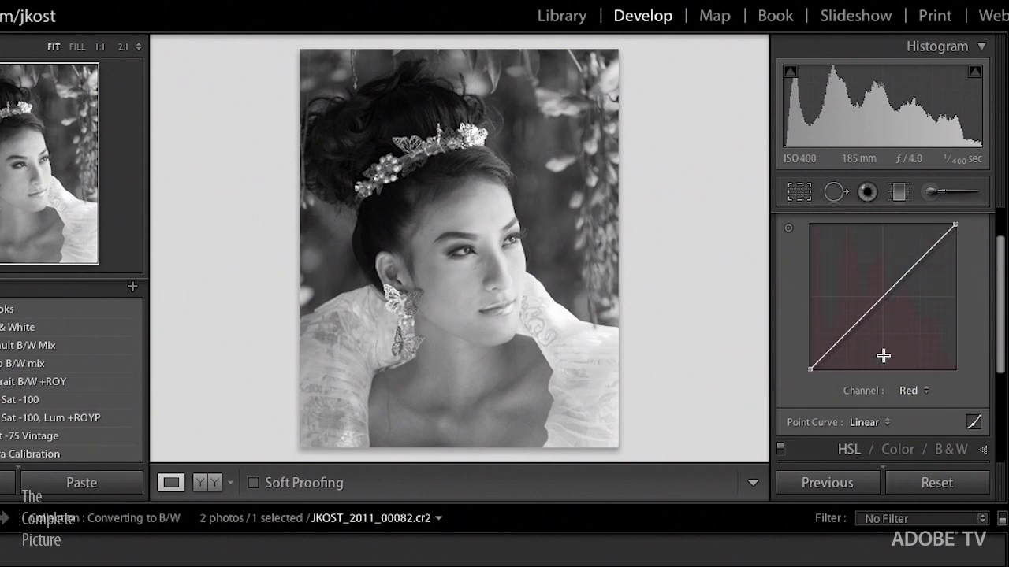
left_click(915, 440)
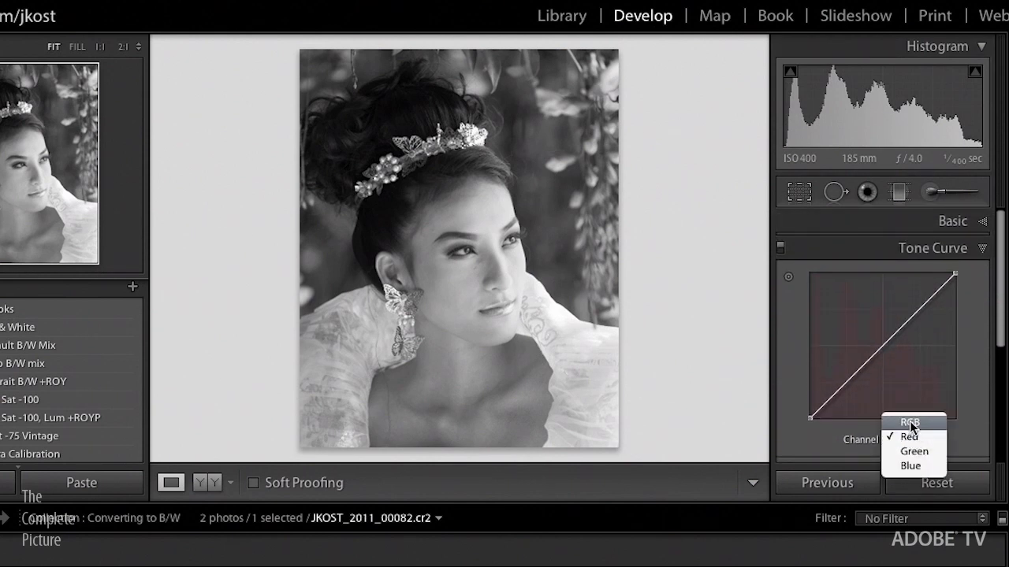
left_click(910, 436)
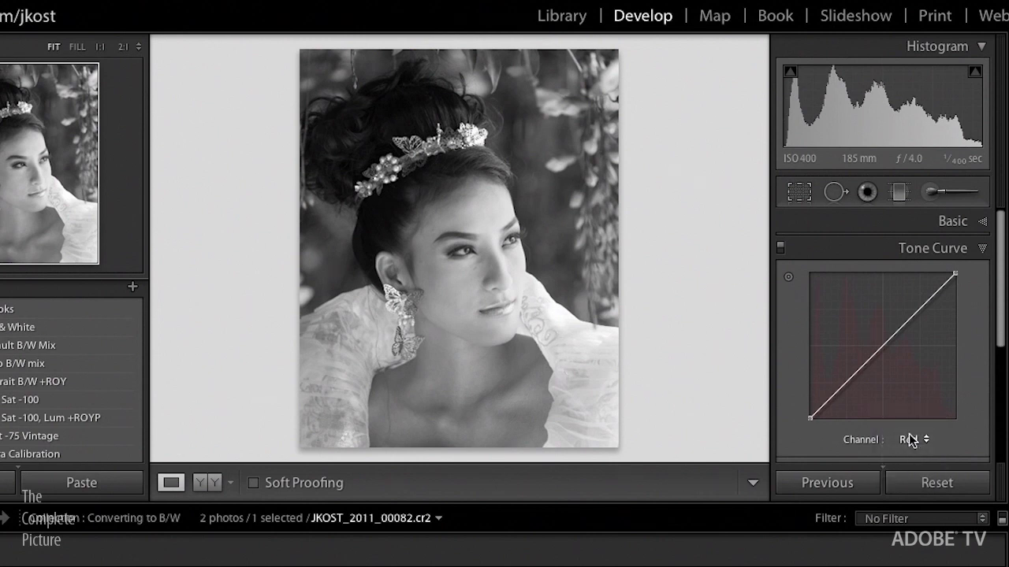
mouse_move(885, 347)
left_mouse_down()
mouse_move(882, 335)
mouse_move(885, 361)
mouse_move(882, 335)
left_mouse_up()
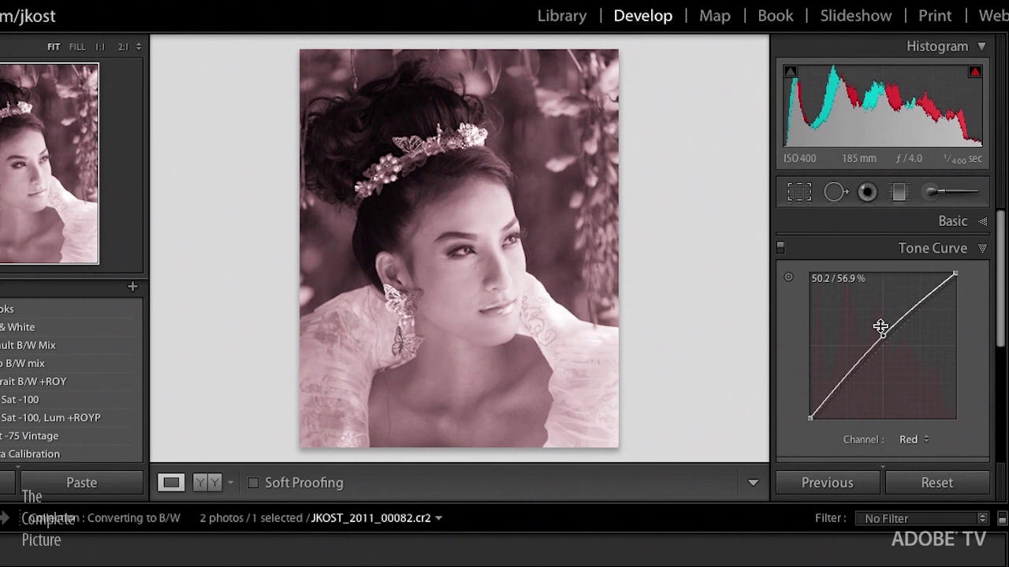
left_click_drag(882, 336, 957, 441)
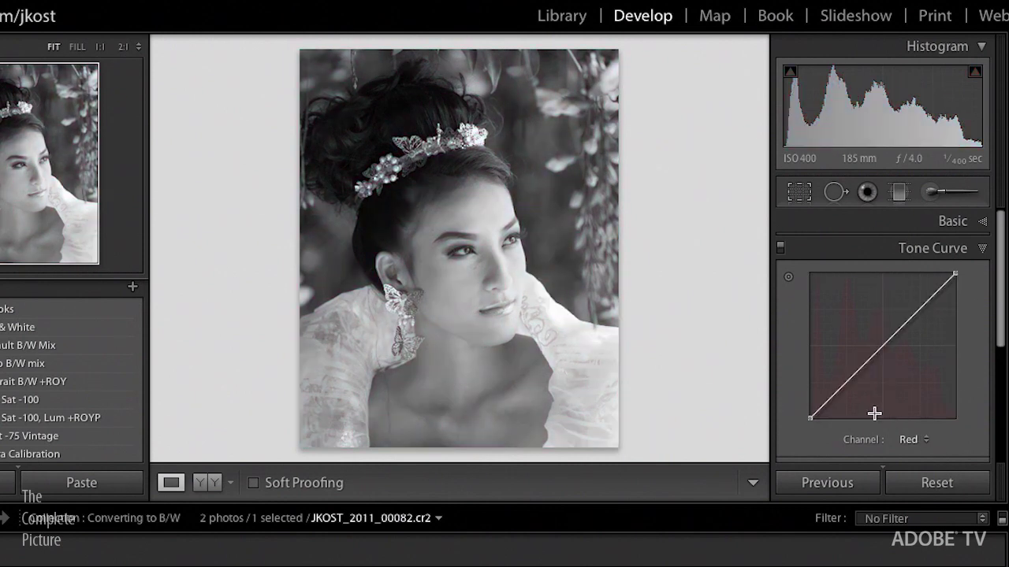
- Shape a contrast curve on the RGB channel, lowering the shadows to about 25.5 / 23.9 % and raising the highlights to about 67.5 / 71.8 %
left_click(911, 446)
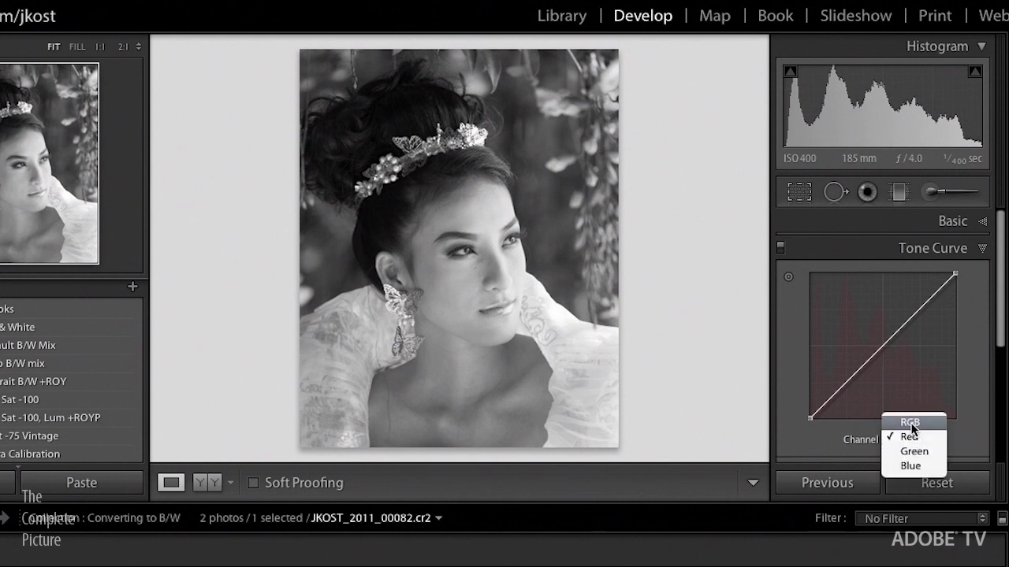
left_click(909, 419)
left_click_drag(850, 384, 847, 384)
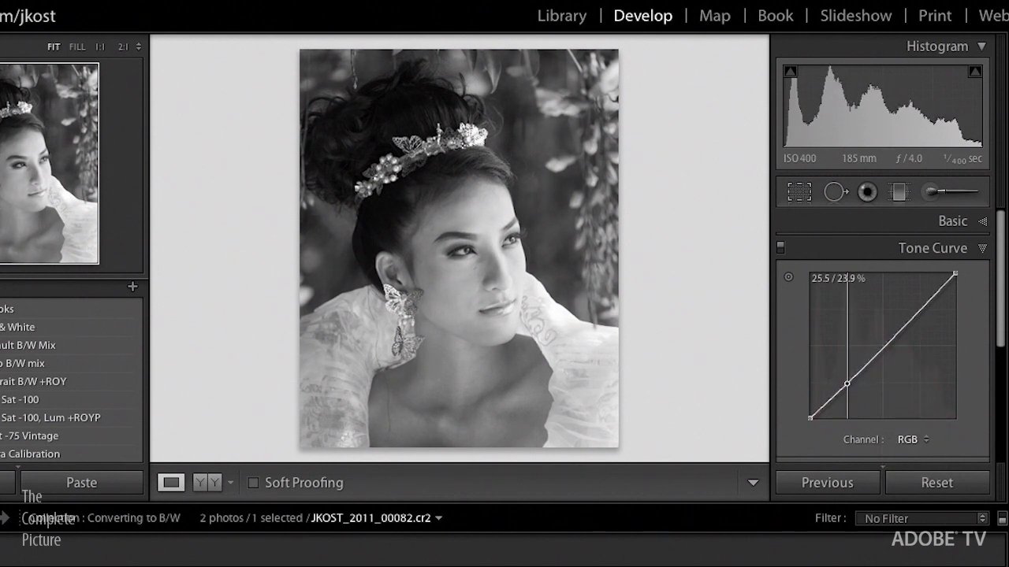
left_click_drag(910, 324, 908, 316)
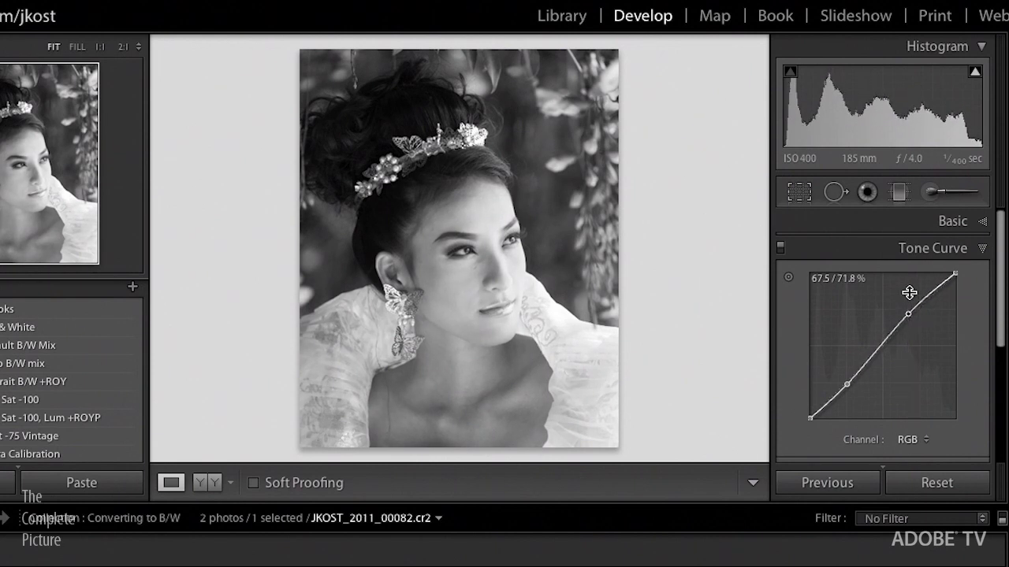
- Set the Shadows Tint to -3 in the portrait's Camera Calibration settings
scroll(856, 398, "down", 3)
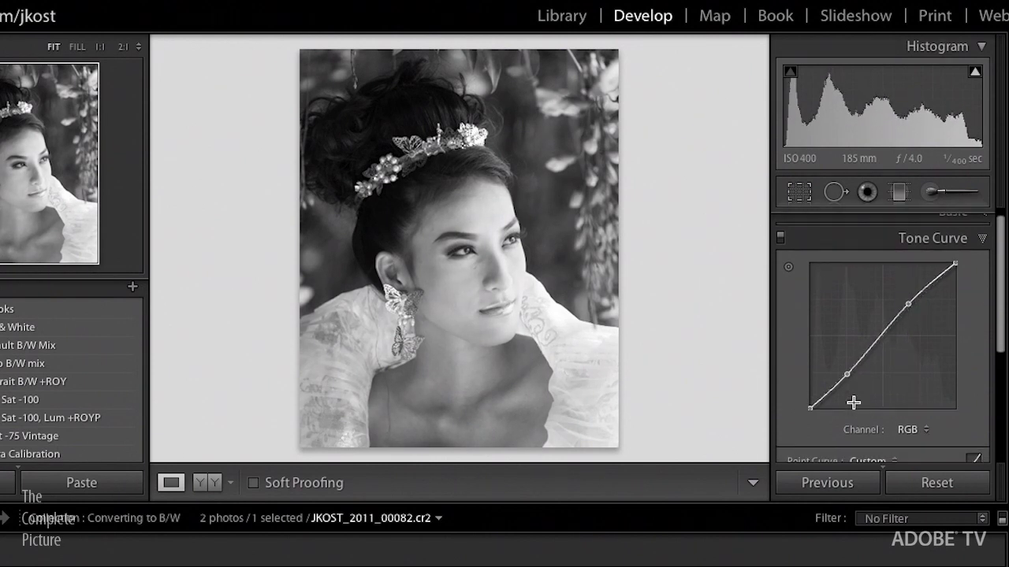
scroll(849, 405, "down", 3)
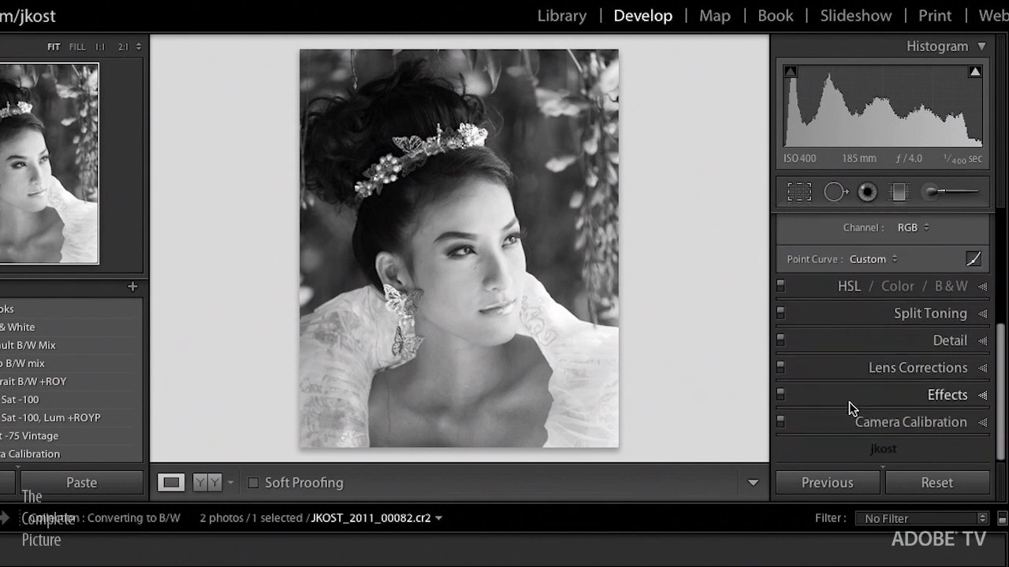
left_click(884, 422)
scroll(877, 416, "down", 2)
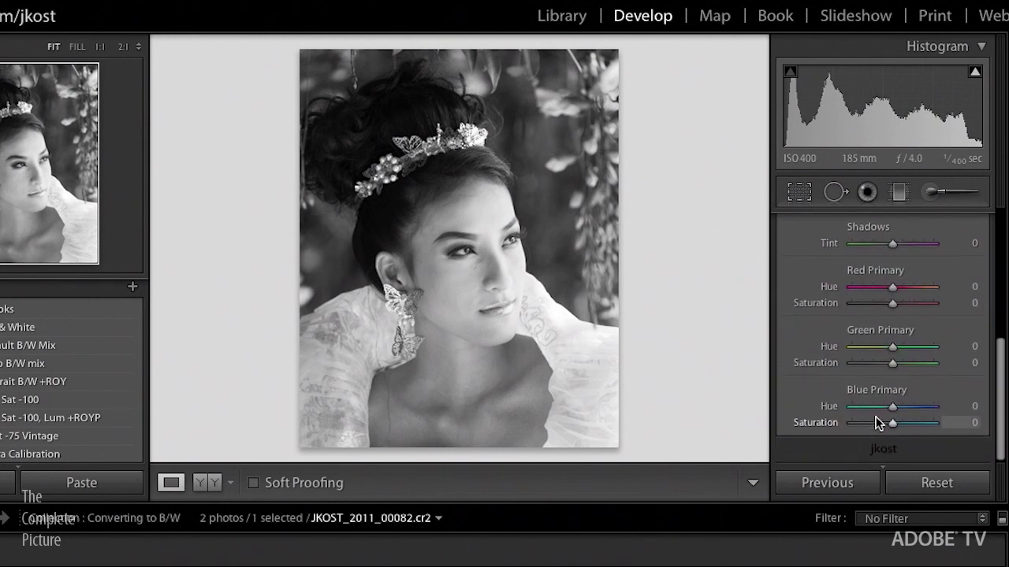
mouse_move(893, 245)
left_mouse_down()
mouse_move(865, 246)
mouse_move(921, 245)
mouse_move(891, 247)
left_mouse_up()
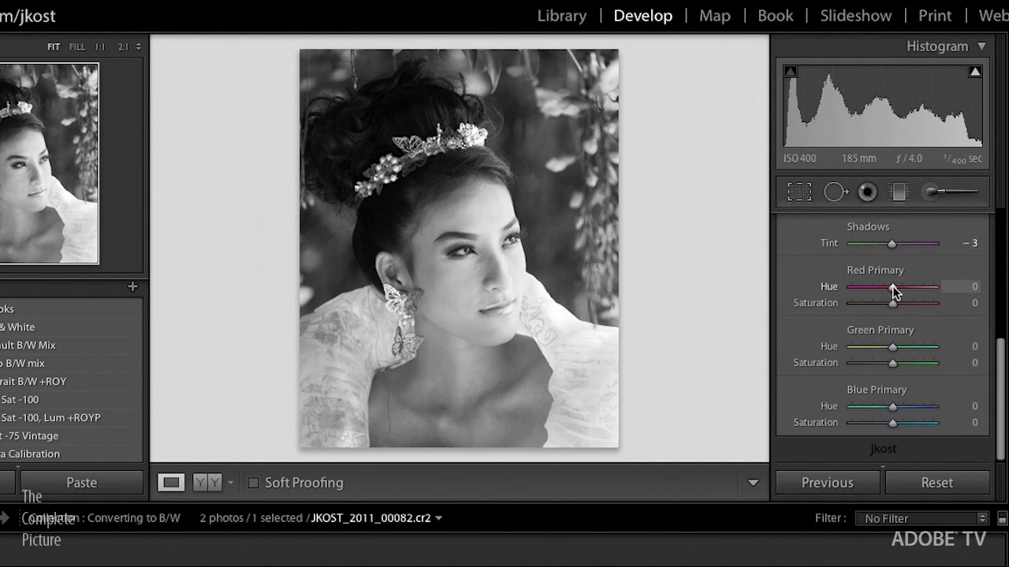
- Fine-tune the portrait's tones in Camera Calibration, lowering the Red Primary hue slightly and shifting the Green and Blue Primary settings higher
mouse_move(893, 287)
left_mouse_down()
mouse_move(861, 286)
mouse_move(934, 288)
mouse_move(889, 287)
left_mouse_up()
left_click_drag(892, 348, 916, 348)
left_click_drag(892, 407, 921, 426)
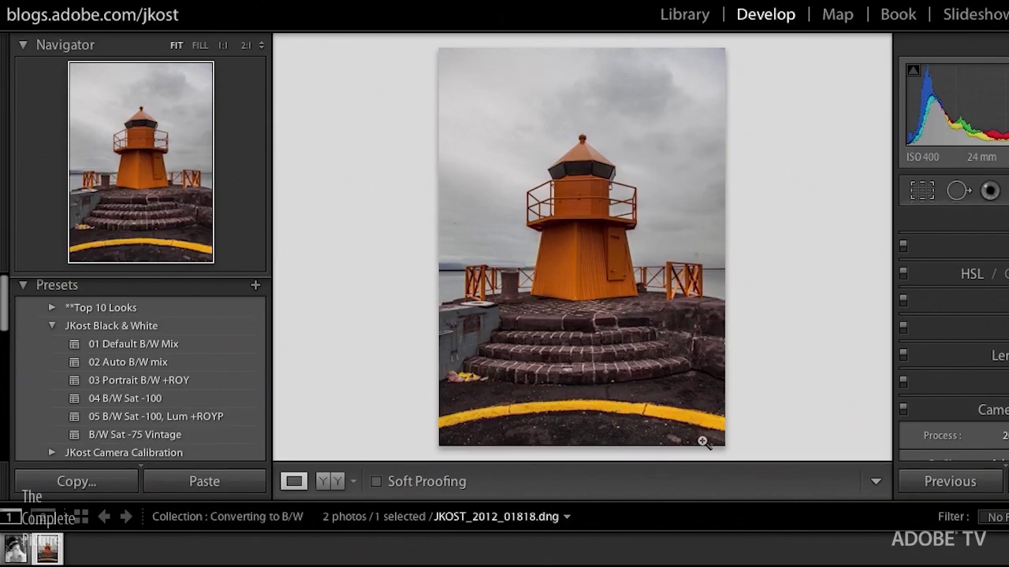
- Compare the black-and-white presets 01 Default B/W Mix through 05 B/W Sat -100, Lum +ROYP on the lighthouse photo
left_click(201, 350)
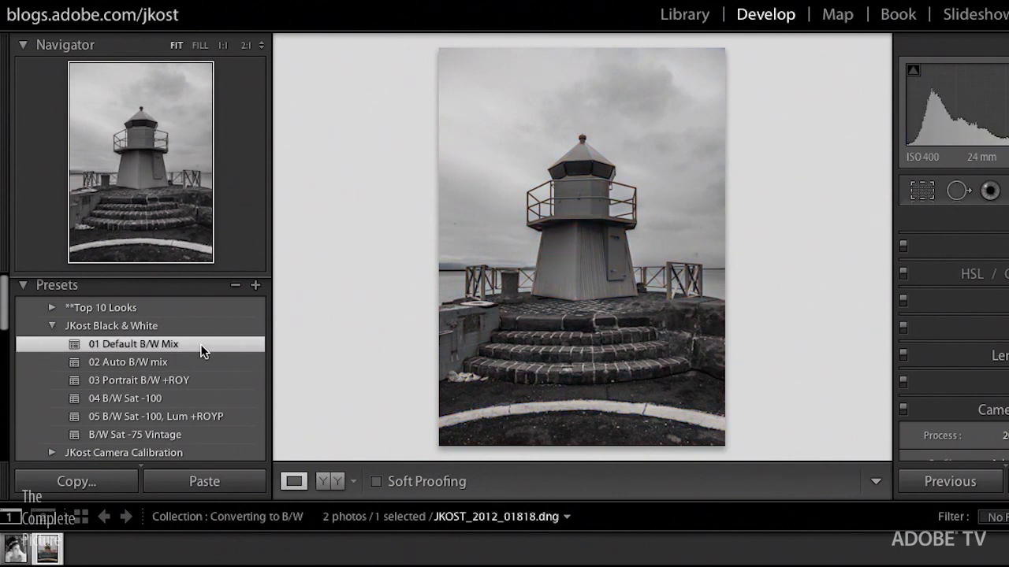
left_click(196, 364)
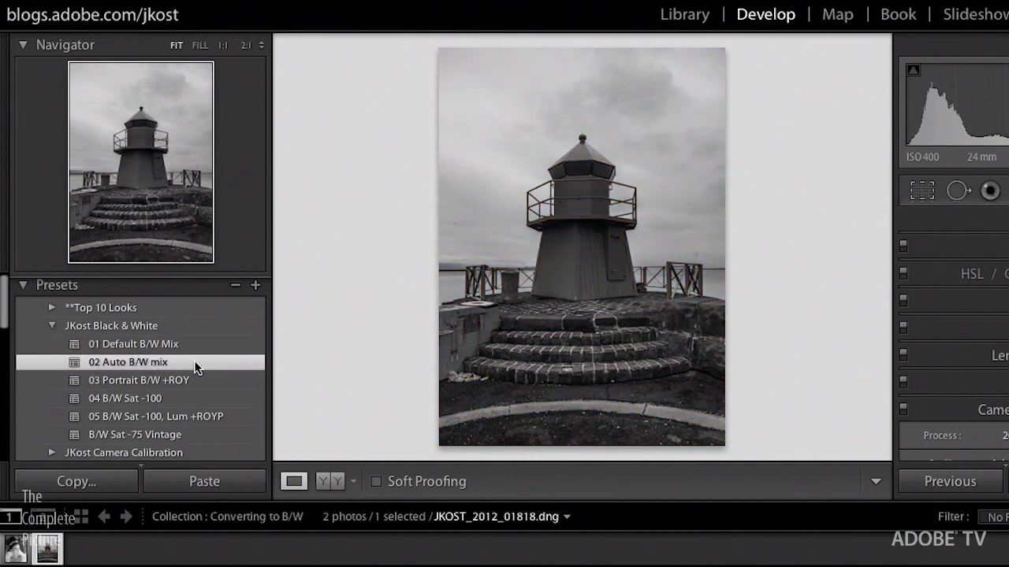
left_click(200, 380)
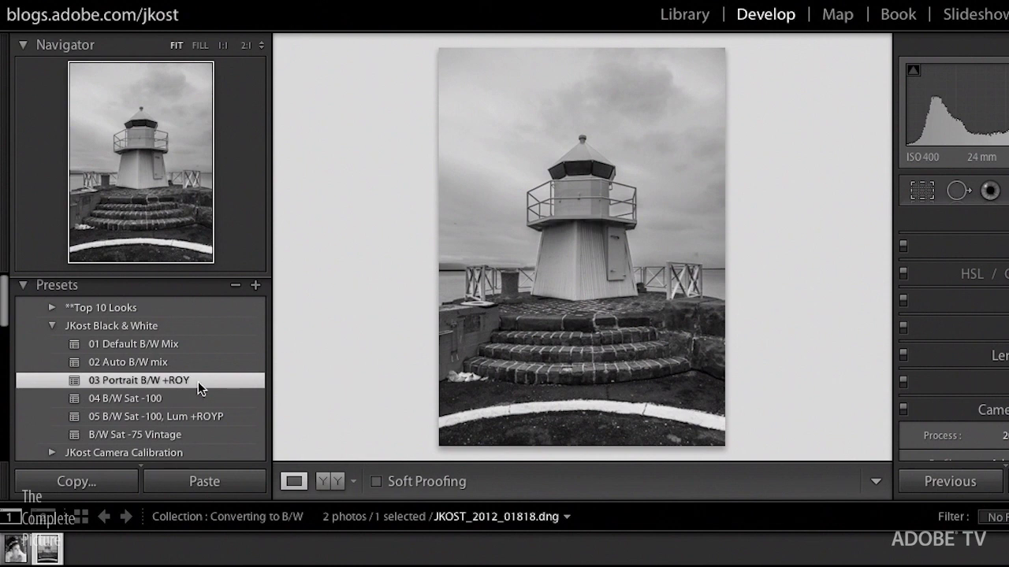
left_click(191, 396)
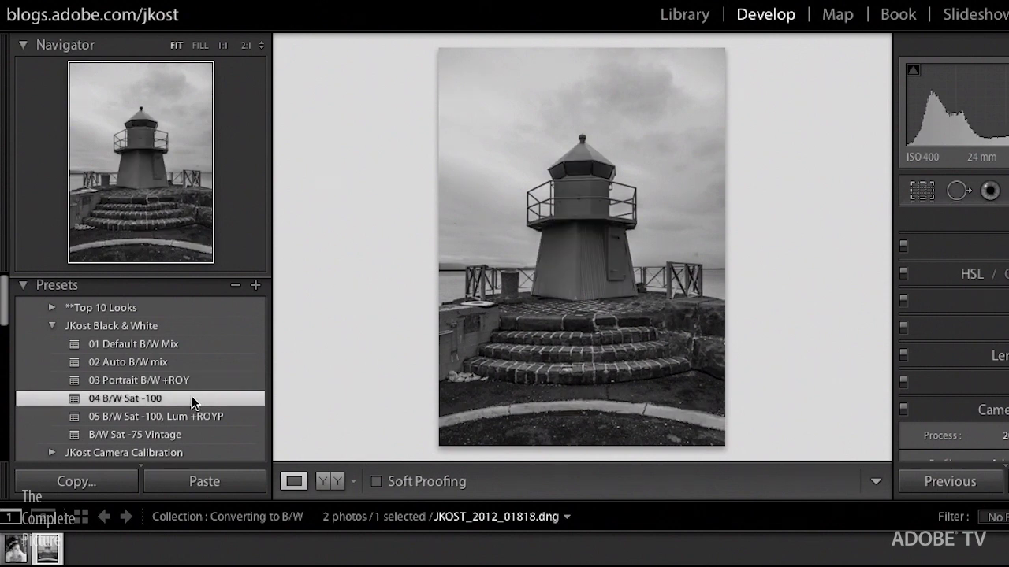
left_click(243, 419)
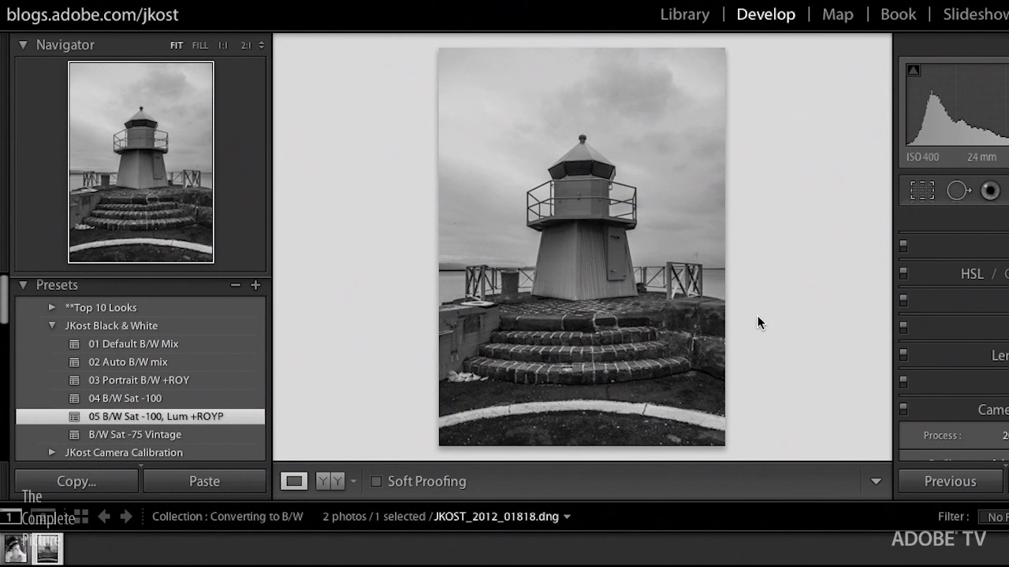
- Apply the 03 Portrait B/W +ROY preset to the lighthouse photo and activate targeted adjustment for its Black & White Mix
left_click(145, 382)
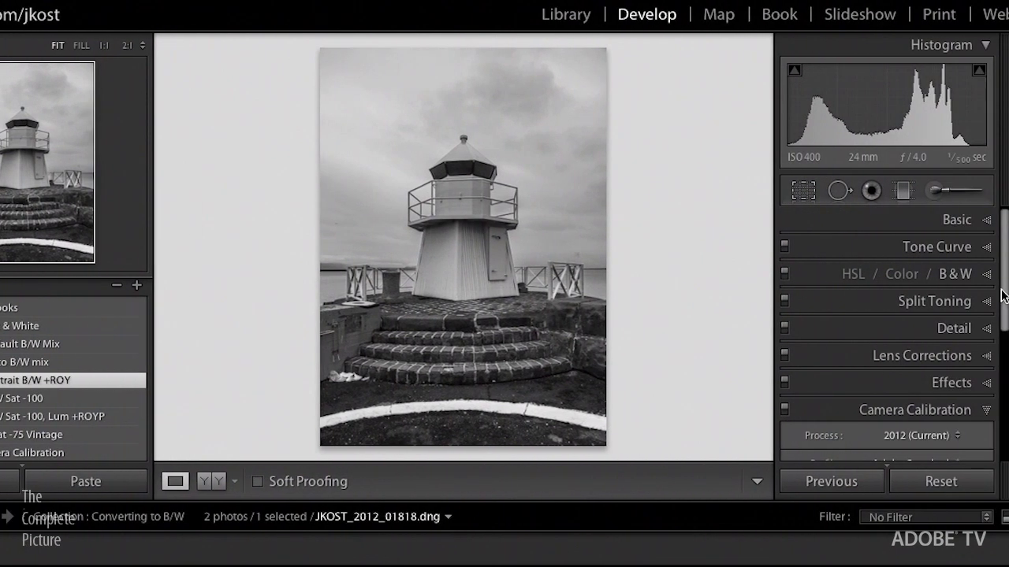
left_click(964, 274)
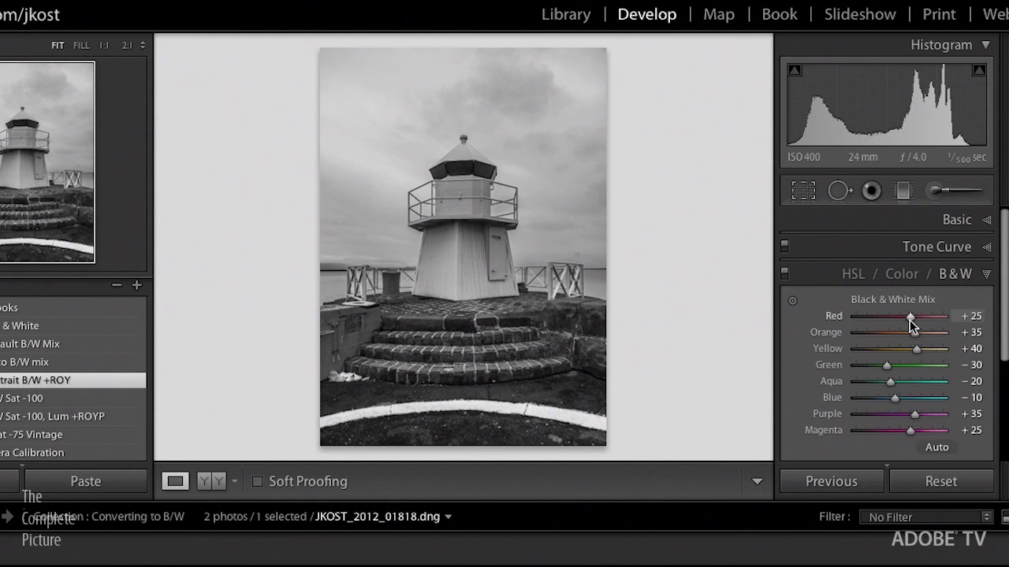
left_click(794, 301)
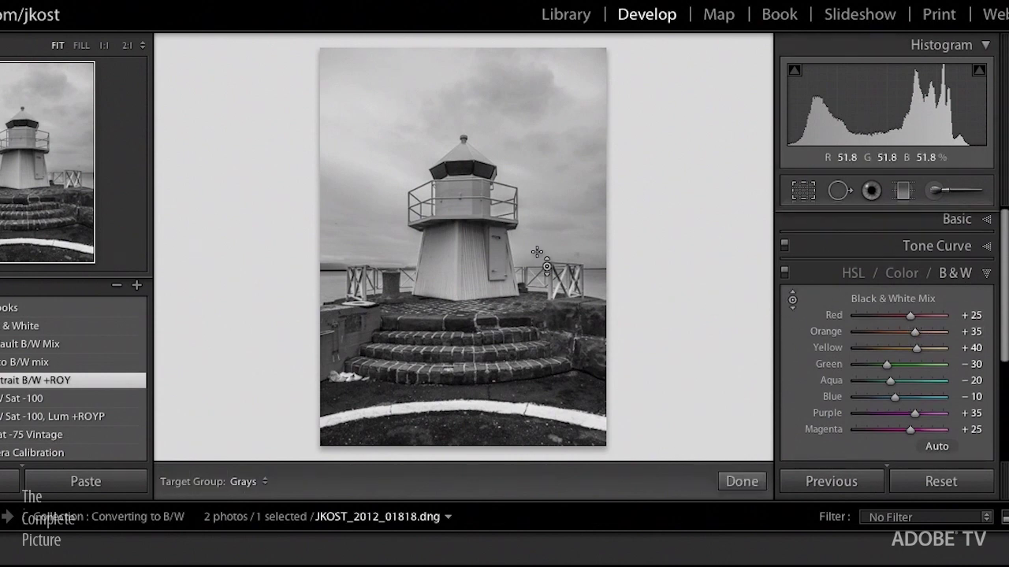
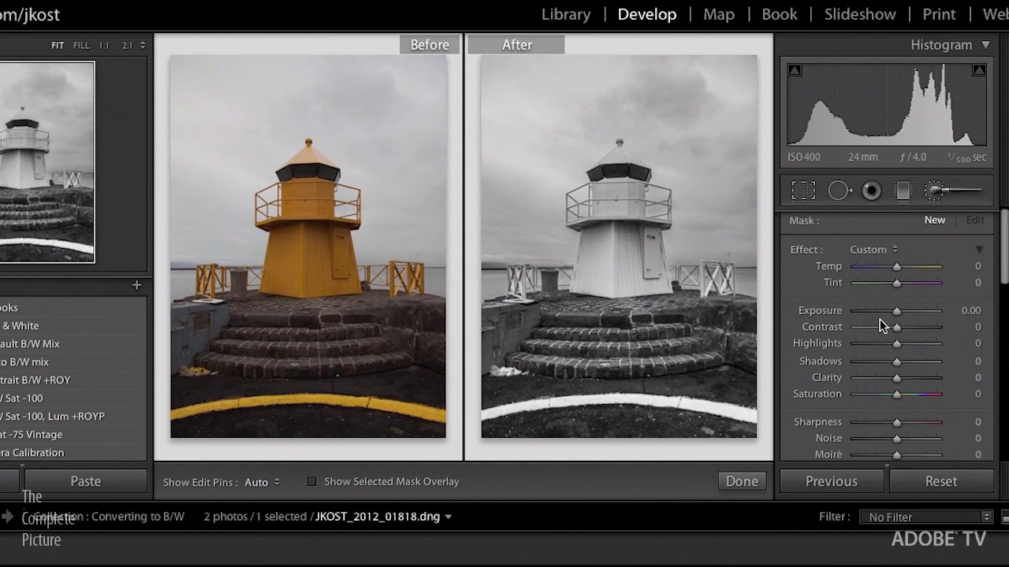
- Prepare the Adjustment Brush with Exposure -0.37, Highlights -23 and Auto Mask on
left_click_drag(892, 344, 888, 310)
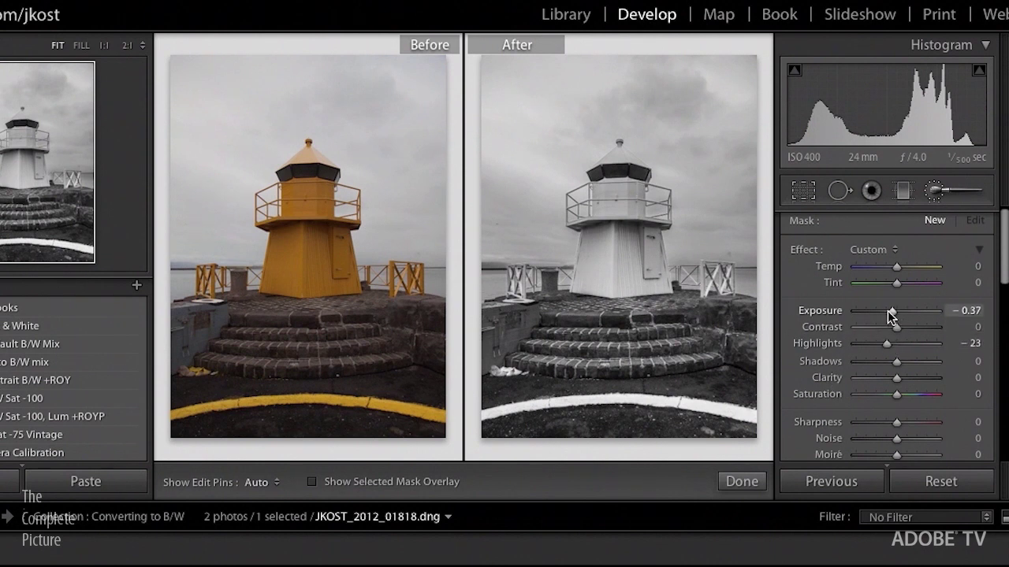
scroll(859, 357, "down", 5)
left_click(835, 403)
- Enlarge the brush to size 24, hide the edit pins and paint the darkening over the sky around the lighthouse
key("bracketright")
key("bracketright")
key("bracketright")
key("h")
mouse_move(653, 66)
left_mouse_down()
mouse_move(710, 90)
mouse_move(749, 266)
mouse_move(758, 224)
mouse_move(684, 244)
mouse_move(673, 167)
mouse_move(643, 142)
mouse_move(595, 142)
mouse_move(552, 161)
mouse_move(562, 182)
mouse_move(556, 260)
mouse_move(493, 236)
mouse_move(508, 103)
left_mouse_up()
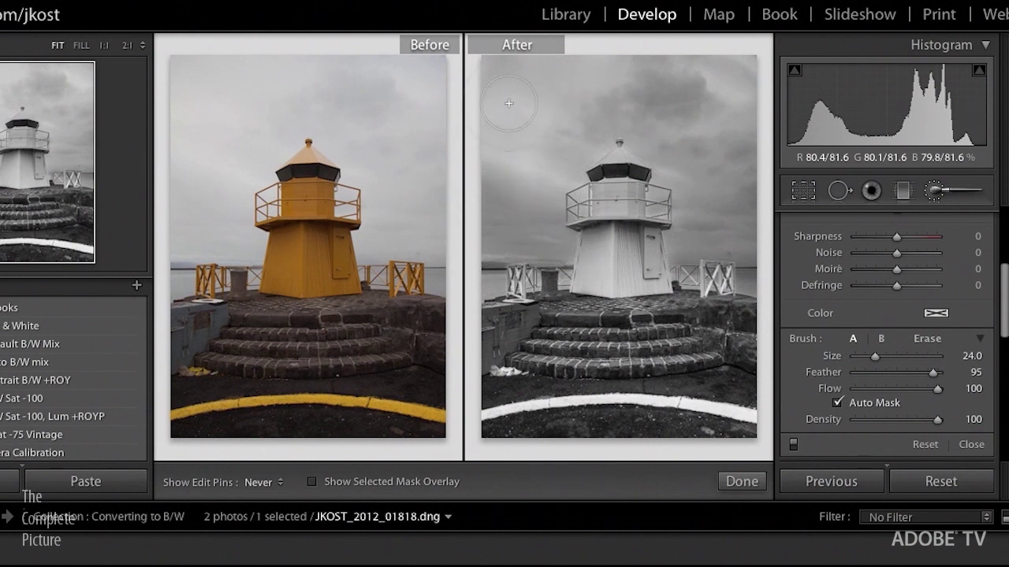
left_click_drag(511, 216, 490, 289)
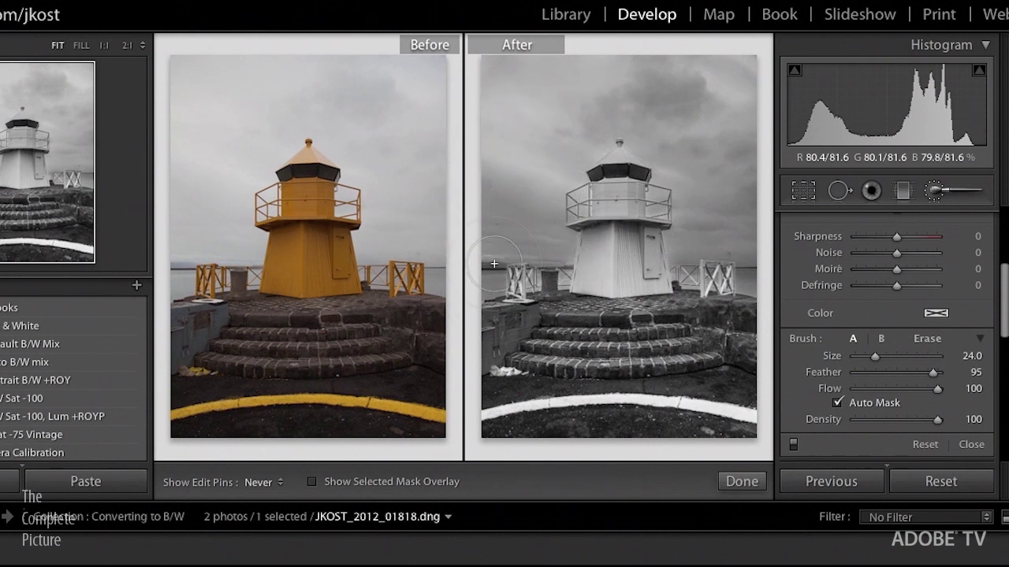
- Toggle the brush's edit pins between hidden and shown to check the painted sky, ending with Show Edit Pins on Auto
key("h")
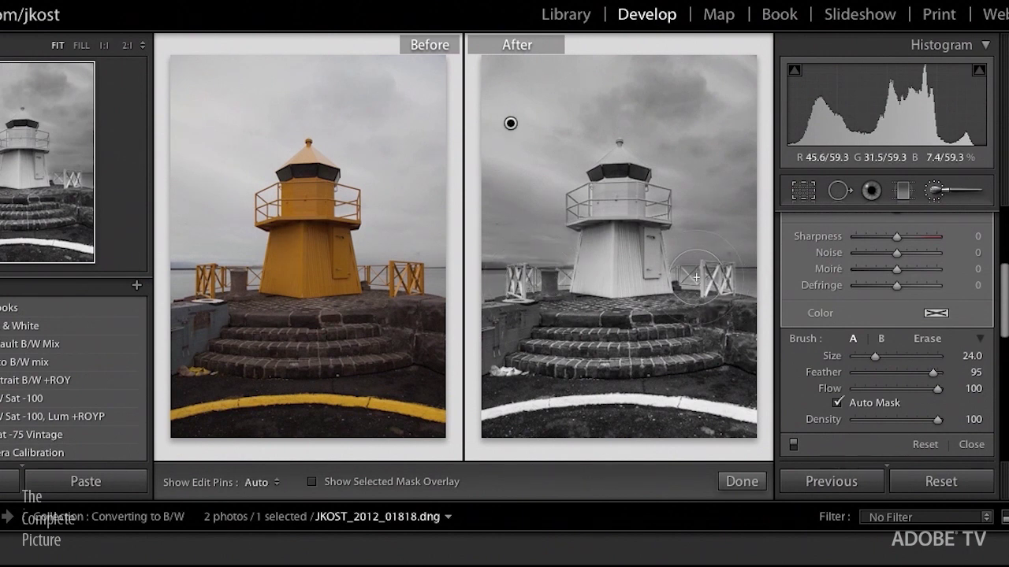
key("h")
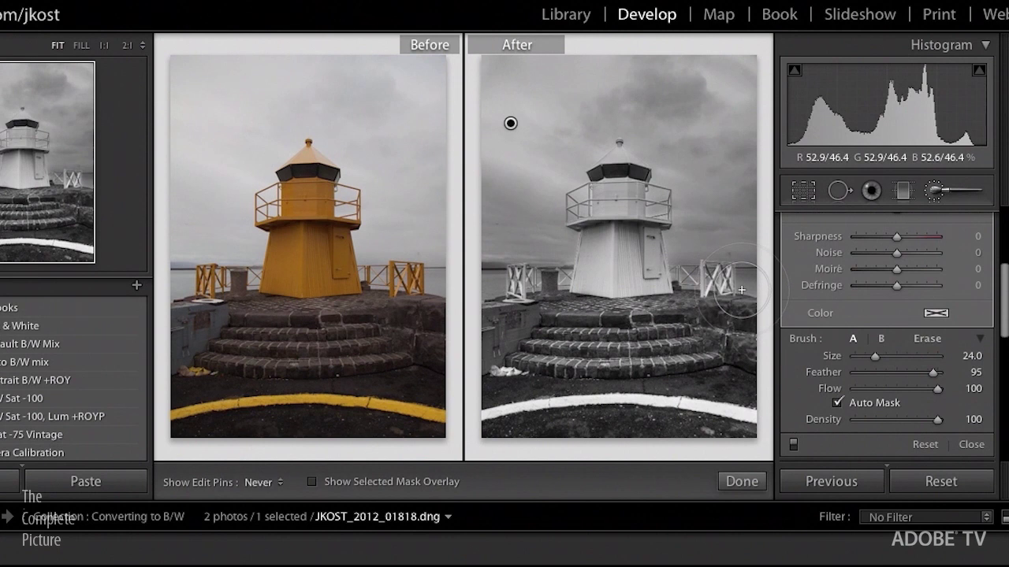
key("h")
key("h")
key("h")
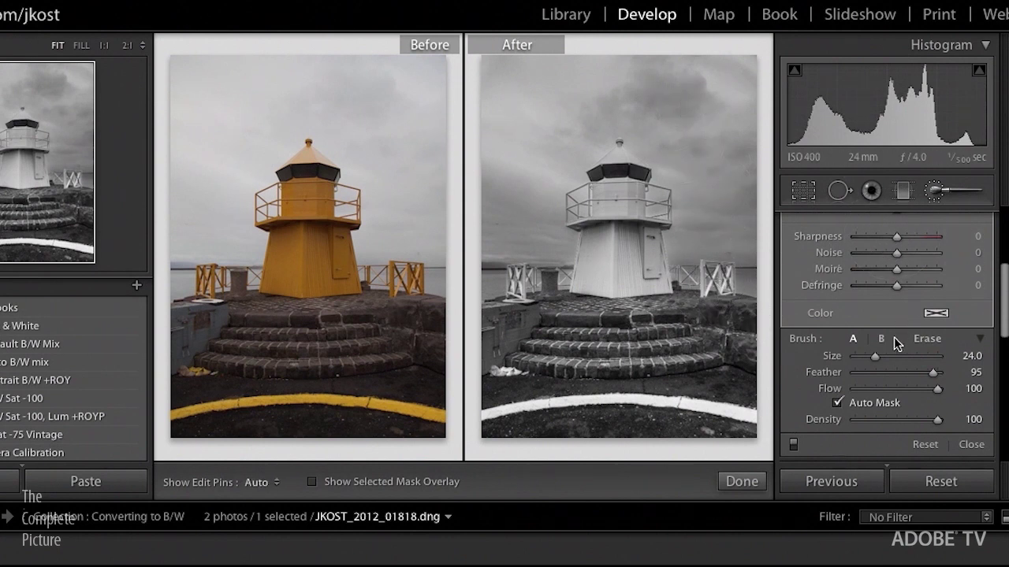
- Deepen the painted sky by setting the brush adjustment to Exposure -0.67 and Contrast 36
scroll(888, 333, "up", 5)
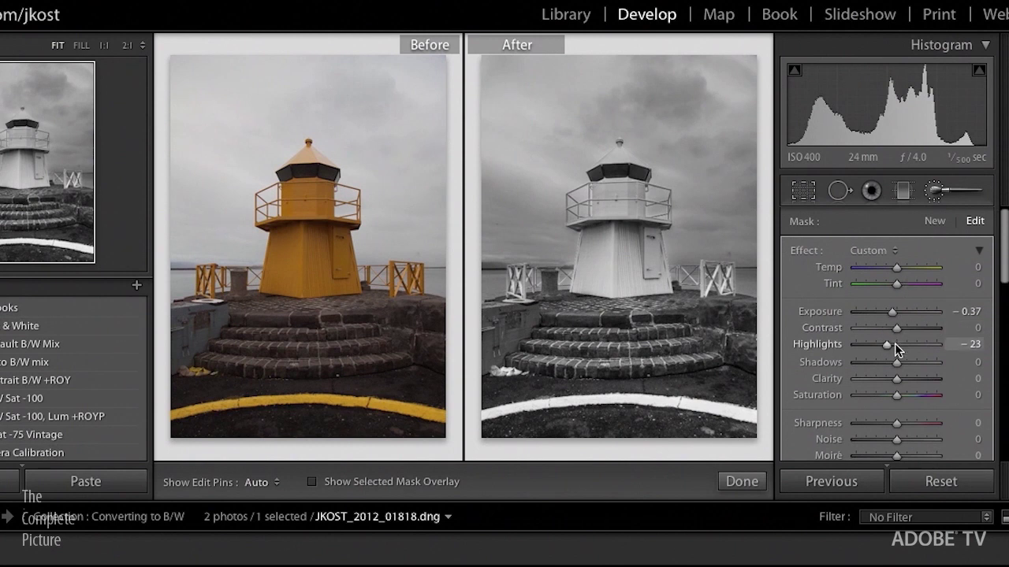
left_click_drag(891, 315, 889, 316)
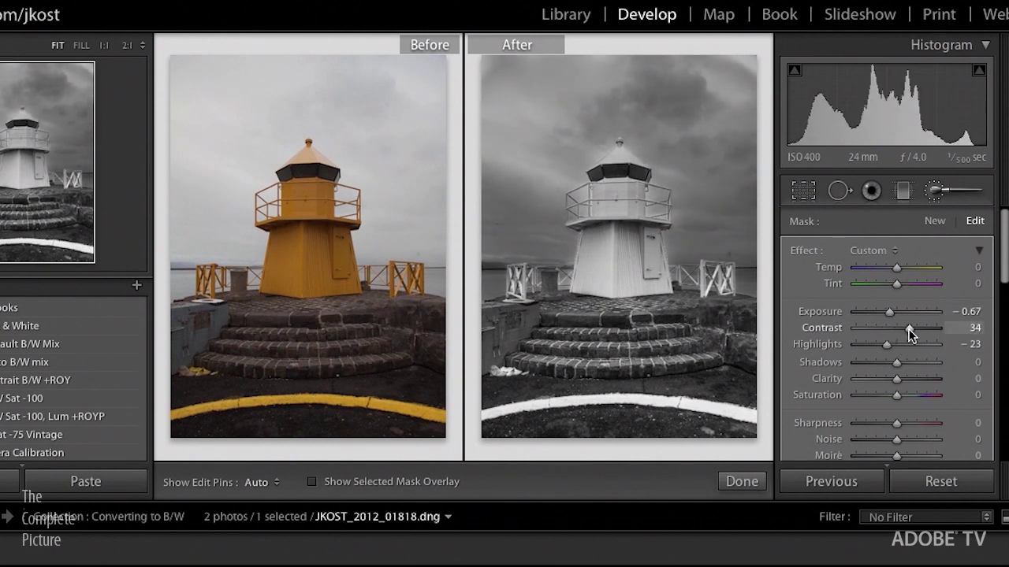
left_click_drag(910, 335, 912, 334)
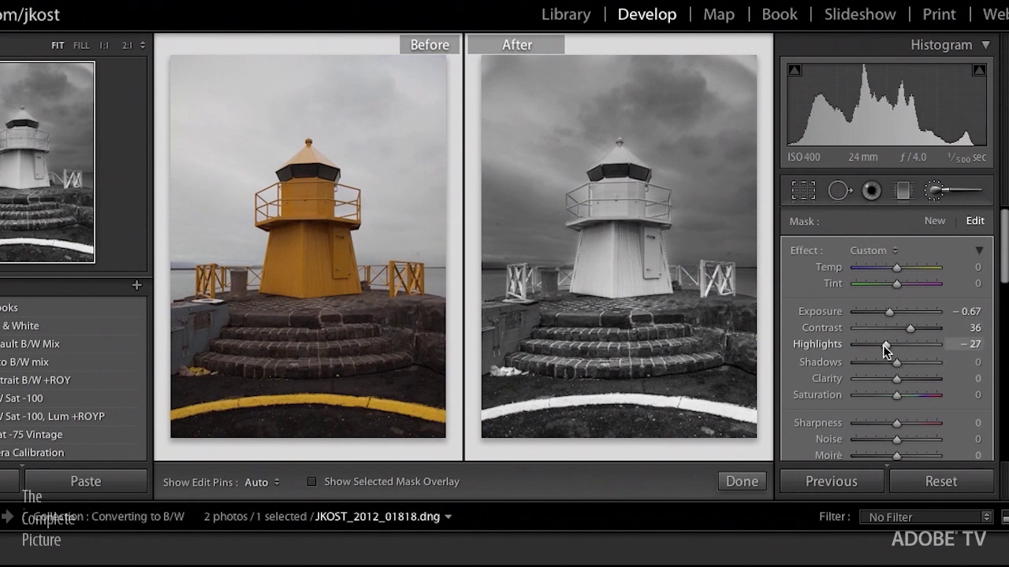